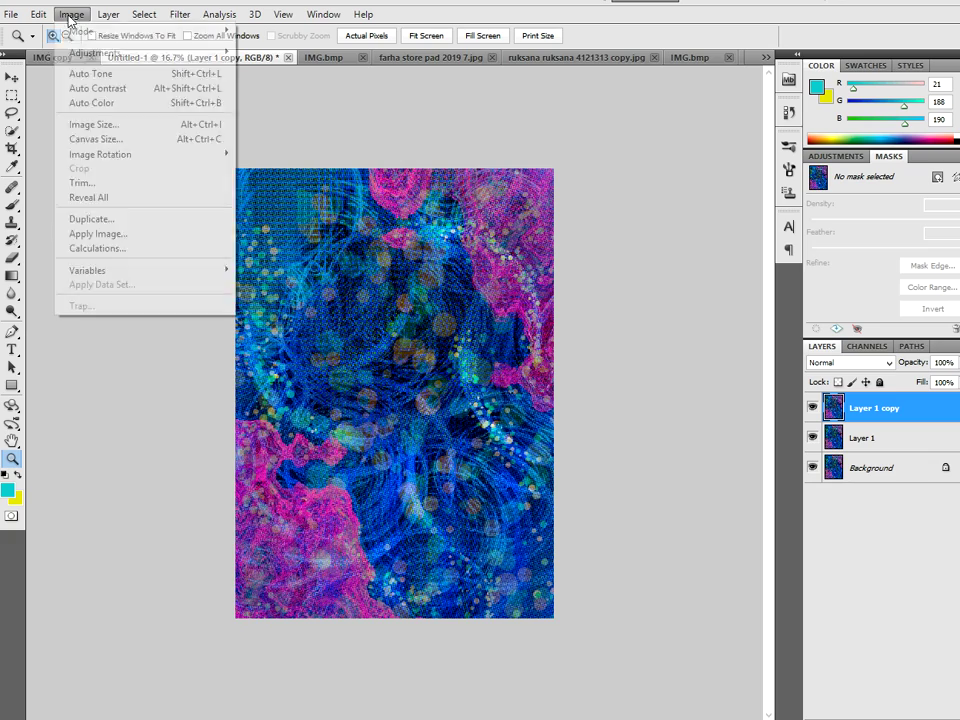
Rotate the canvas 90° clockwise to landscape and duplicate the layer.
click(268, 170)
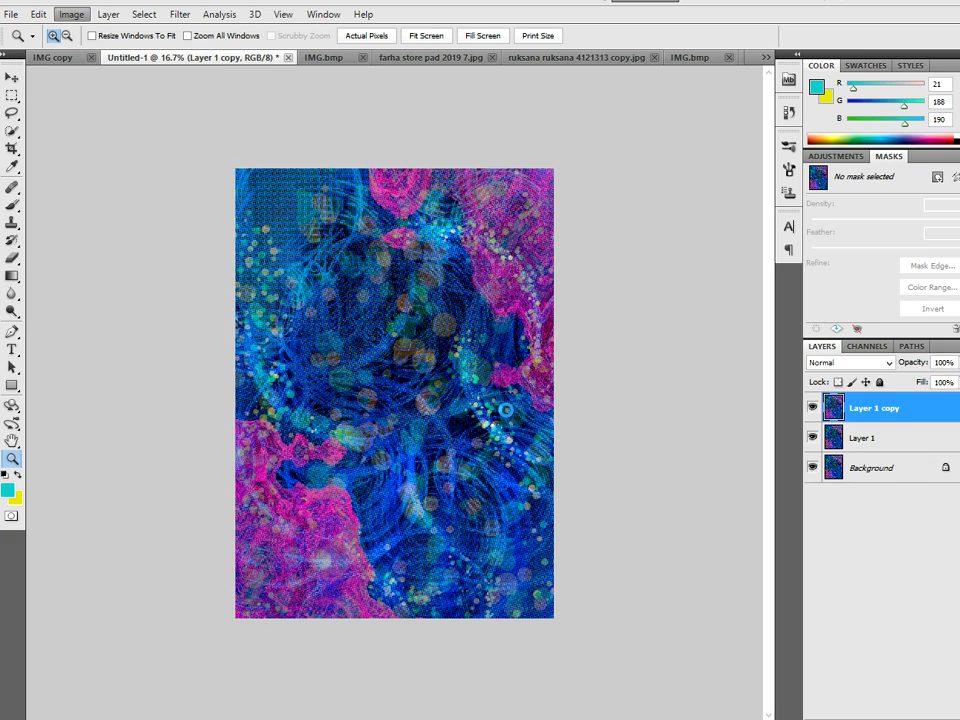
click(424, 435)
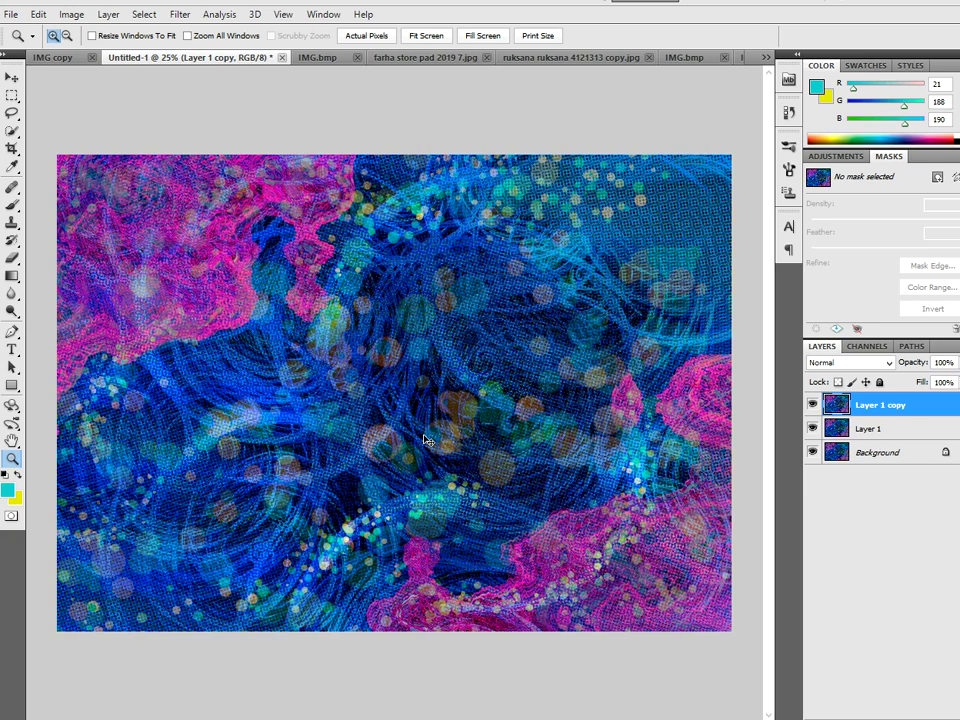
key(ctrl+j)
click(489, 413)
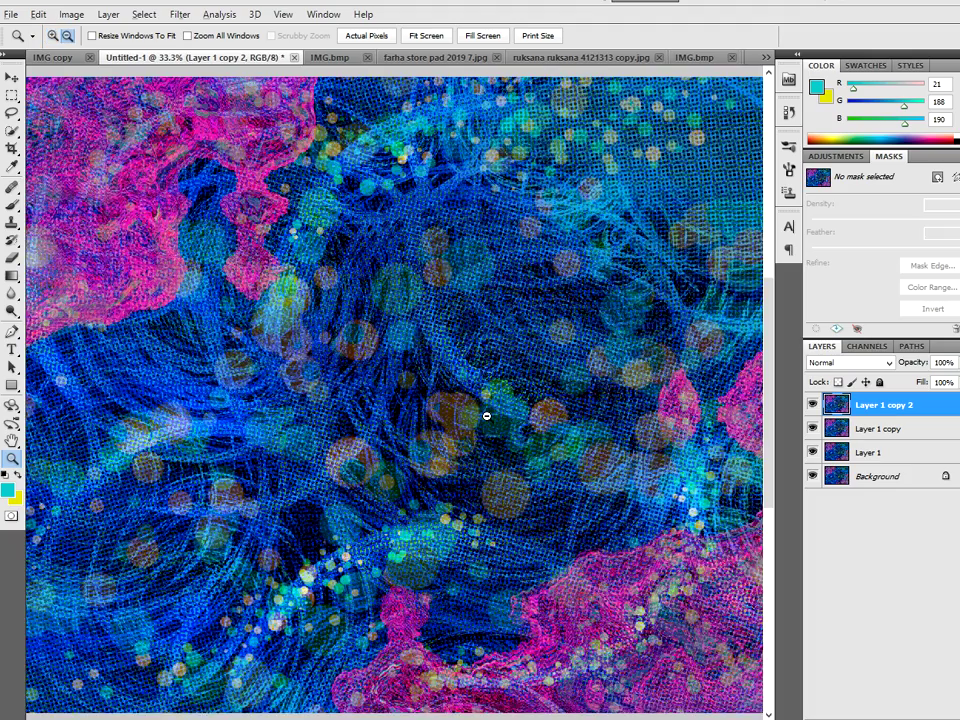
alt+click(489, 413)
alt+click(306, 325)
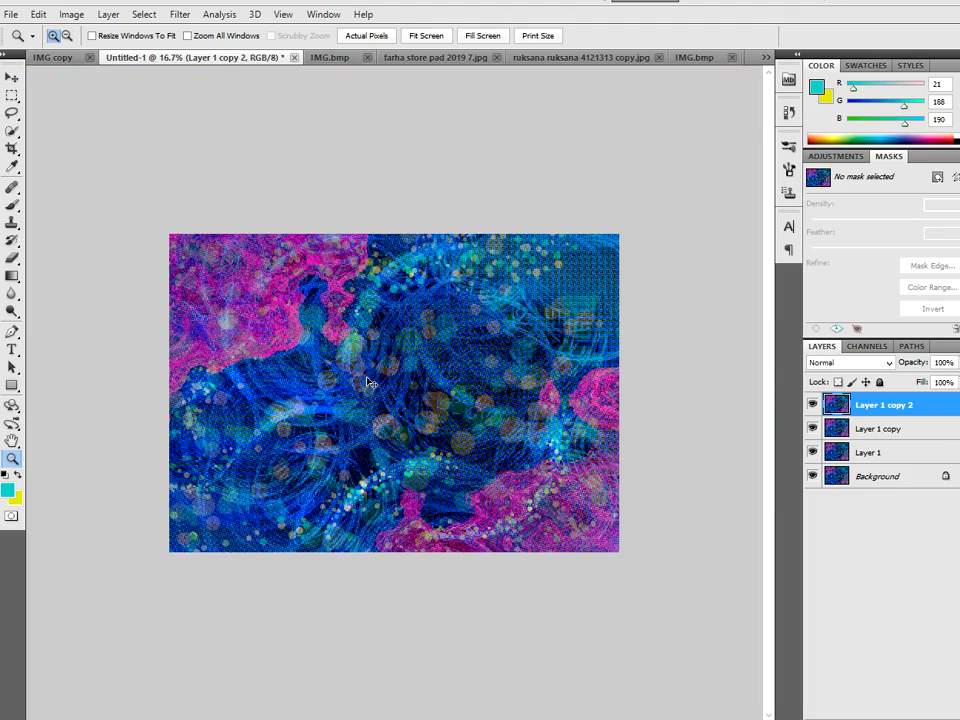
Duplicate the layer again and shift its hue by -28 toward teal and purple.
key(ctrl+j)
key(ctrl+u)
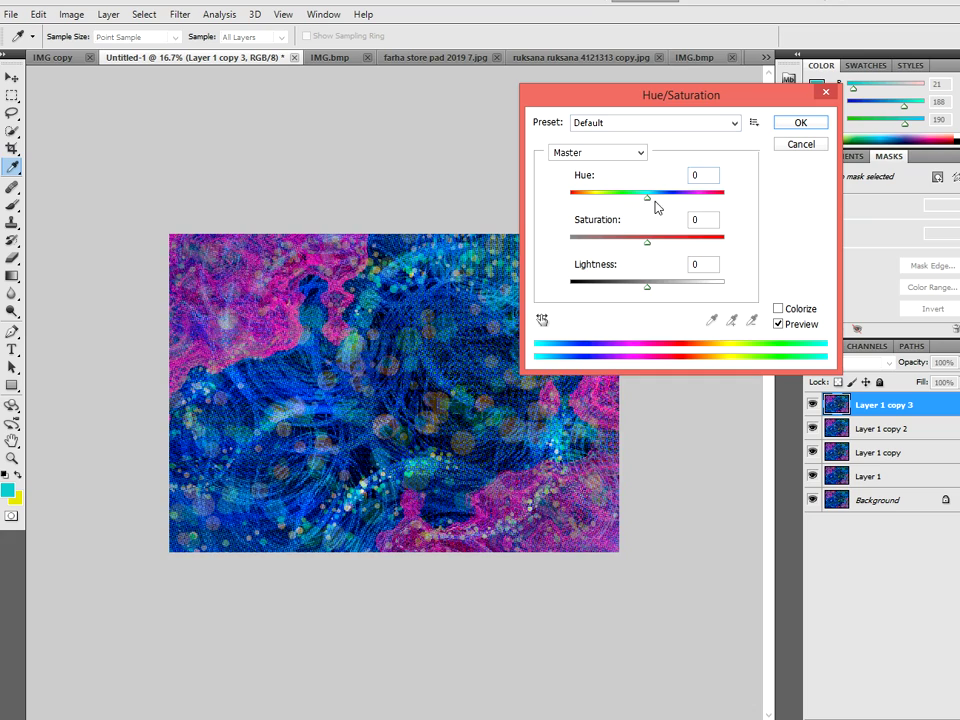
drag(655, 203, 625, 196)
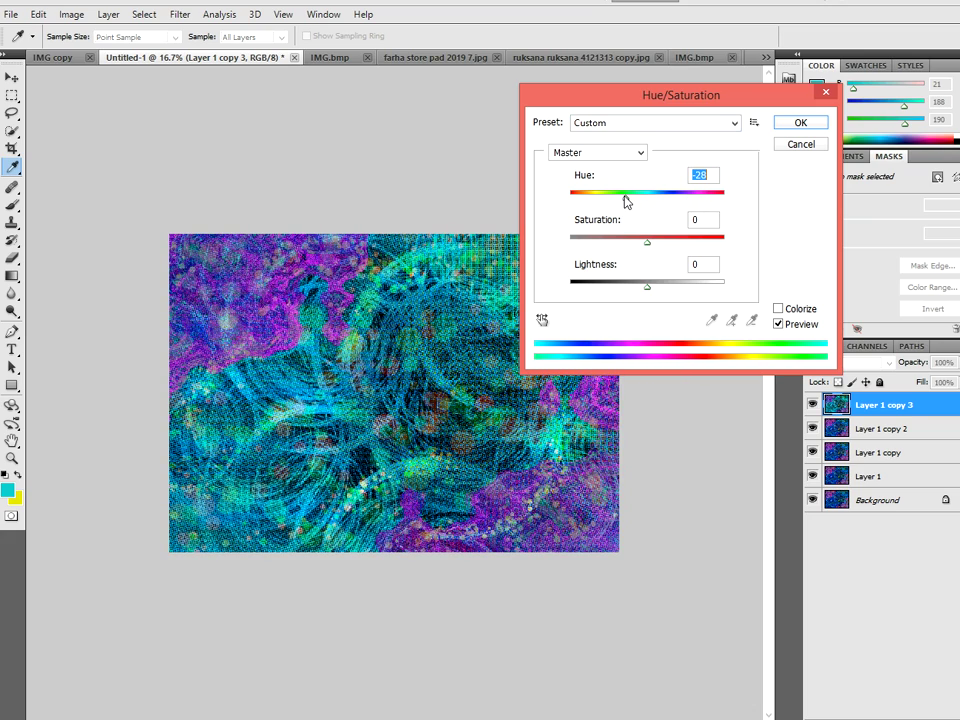
key(Return)
key(z)
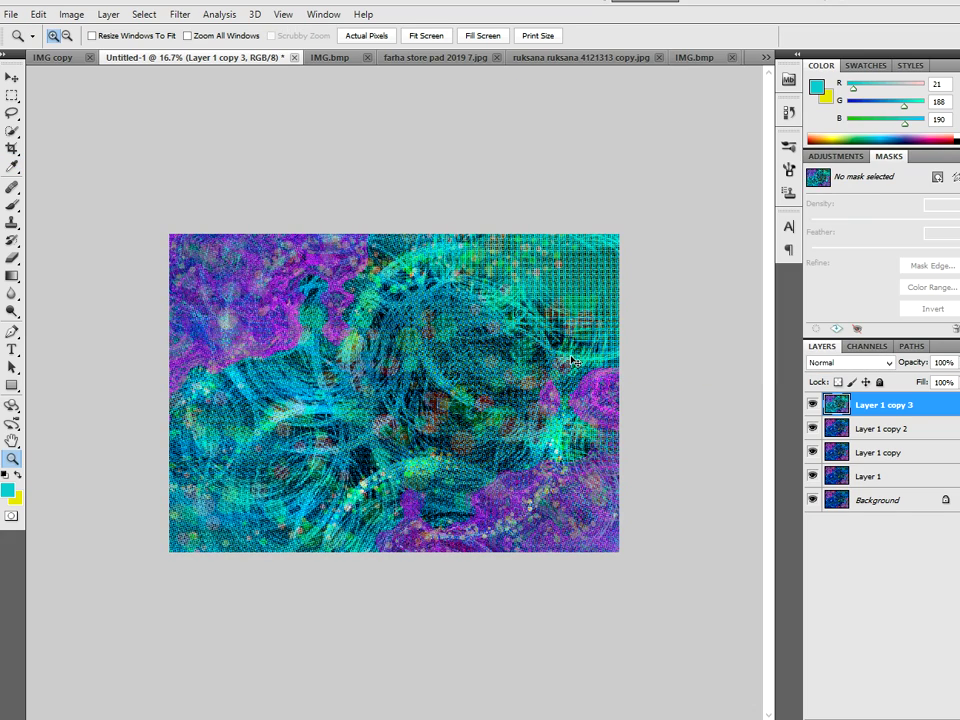
Duplicate the recoloured layer and rotate the new copy roughly 180°.
key(ctrl+j)
key(ctrl+t)
drag(585, 551, 210, 196)
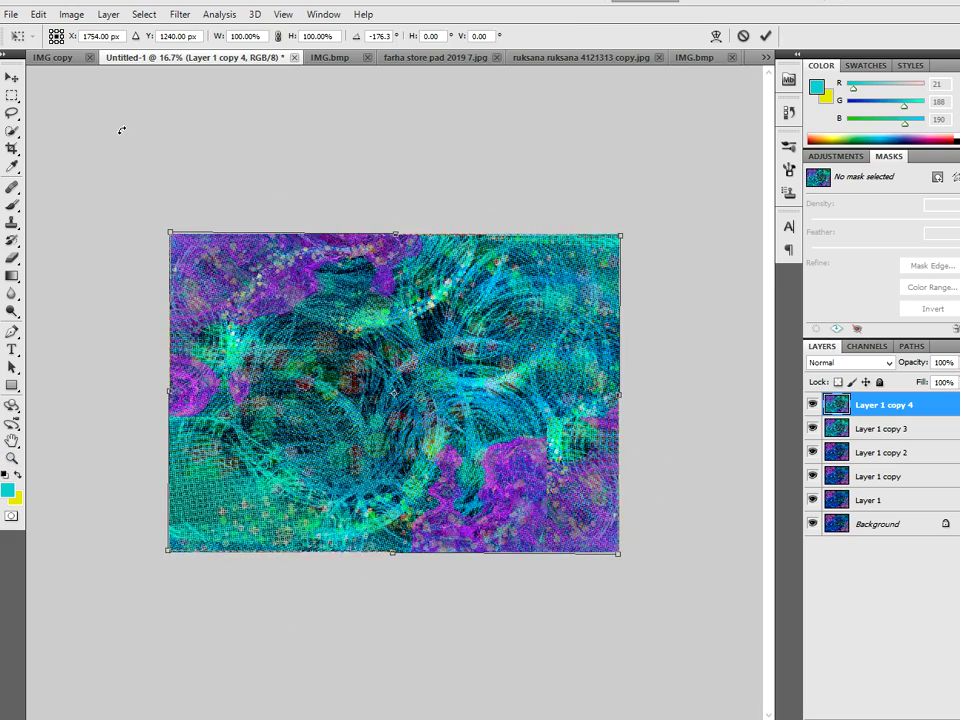
Set the top copy to 43% opacity, then rotate it about -50° and stretch it.
key(Return)
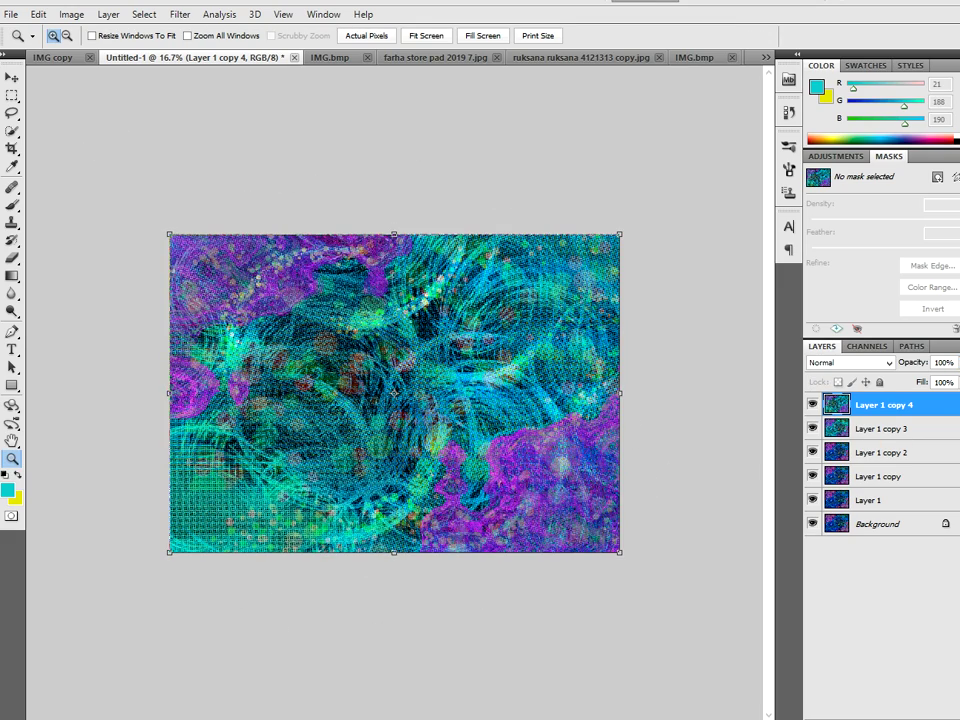
drag(910, 386, 921, 385)
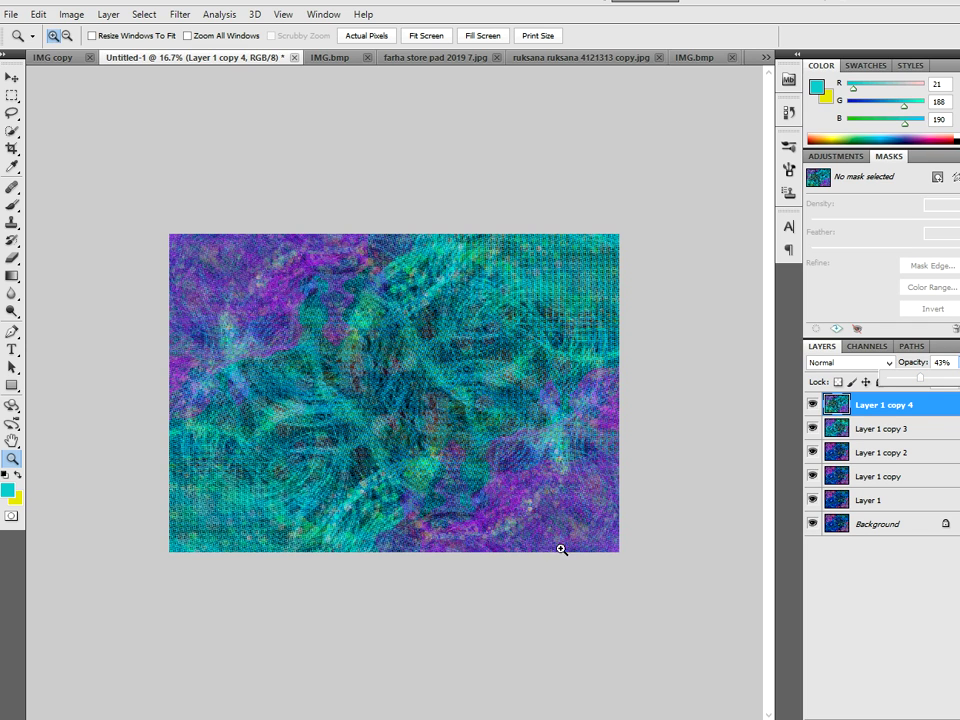
key(ctrl+t)
drag(675, 384, 573, 177)
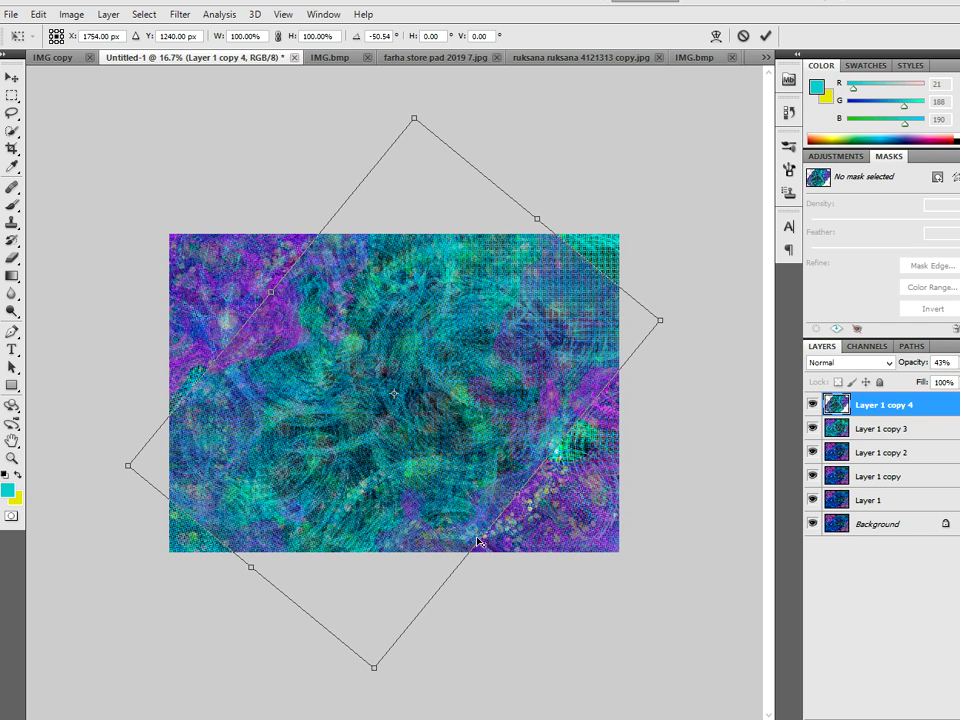
drag(512, 505, 655, 632)
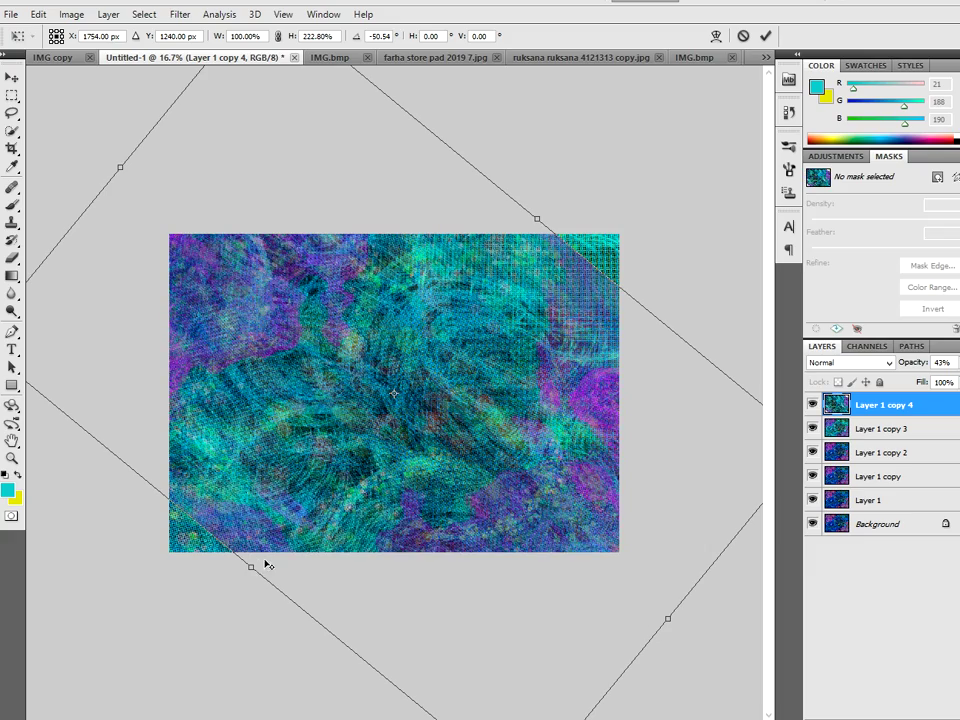
drag(242, 571, 184, 619)
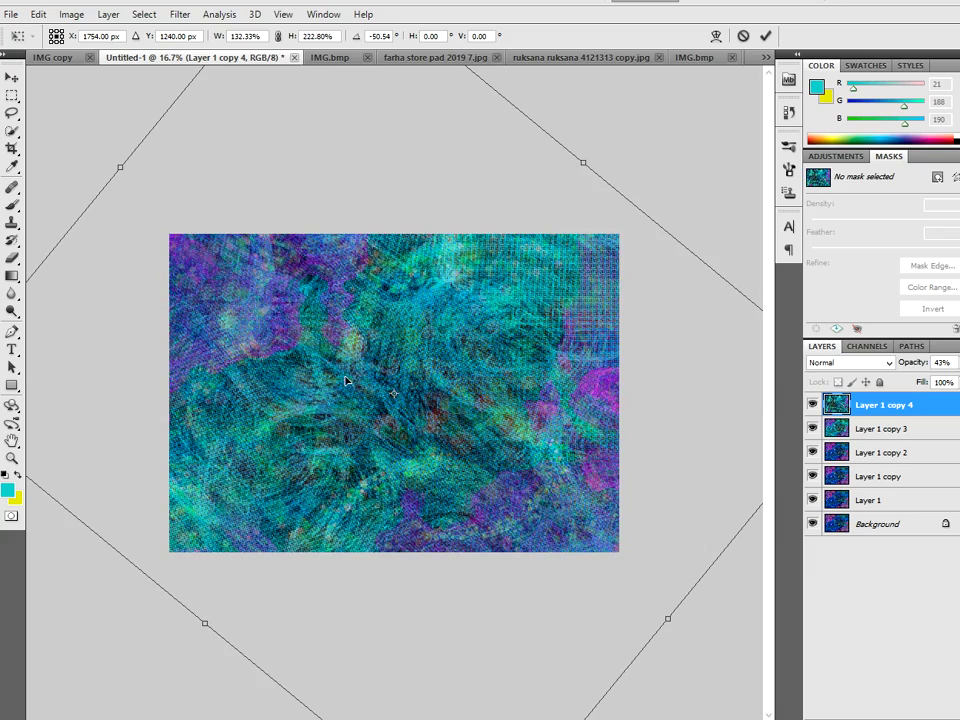
Resize and reposition the diagonal band to about 118% × 139%, then commit the transform.
drag(345, 381, 347, 427)
drag(347, 76, 209, 108)
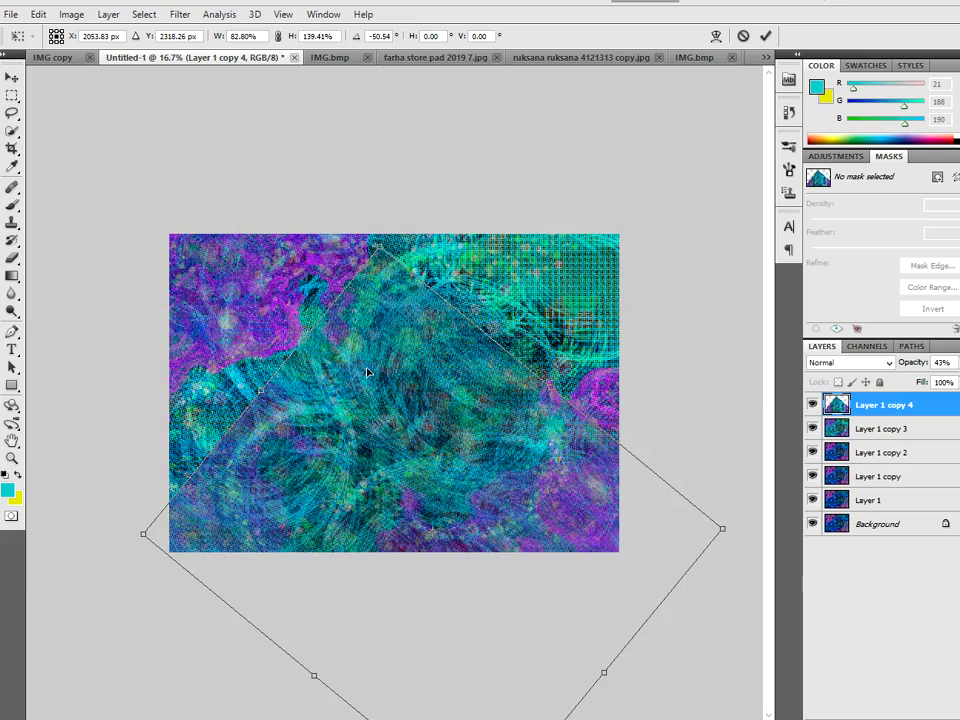
drag(274, 275, 238, 231)
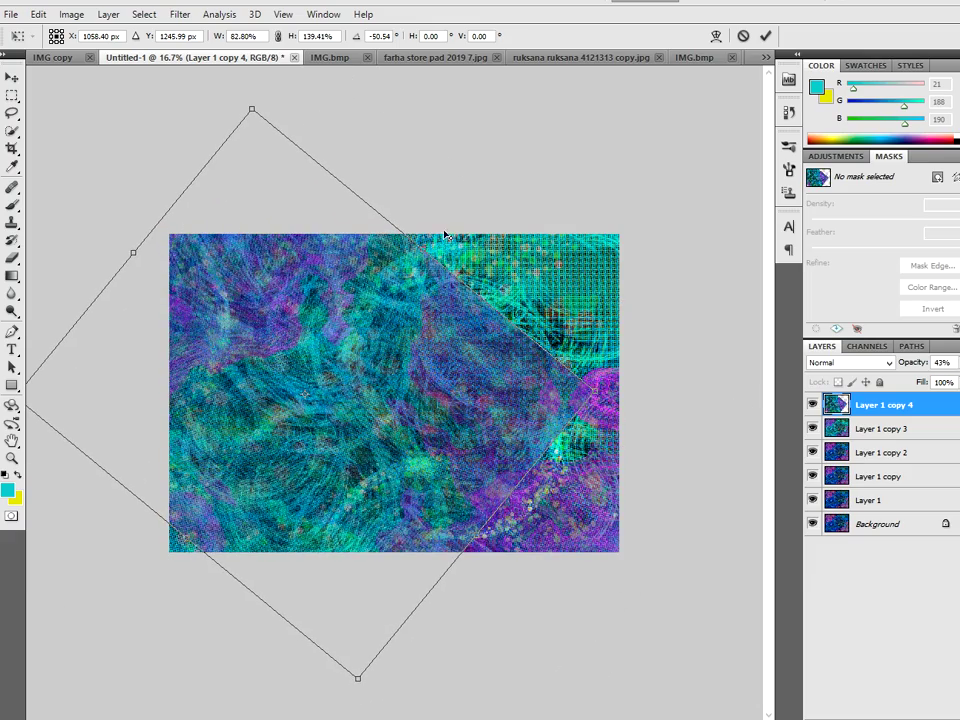
drag(428, 235, 472, 188)
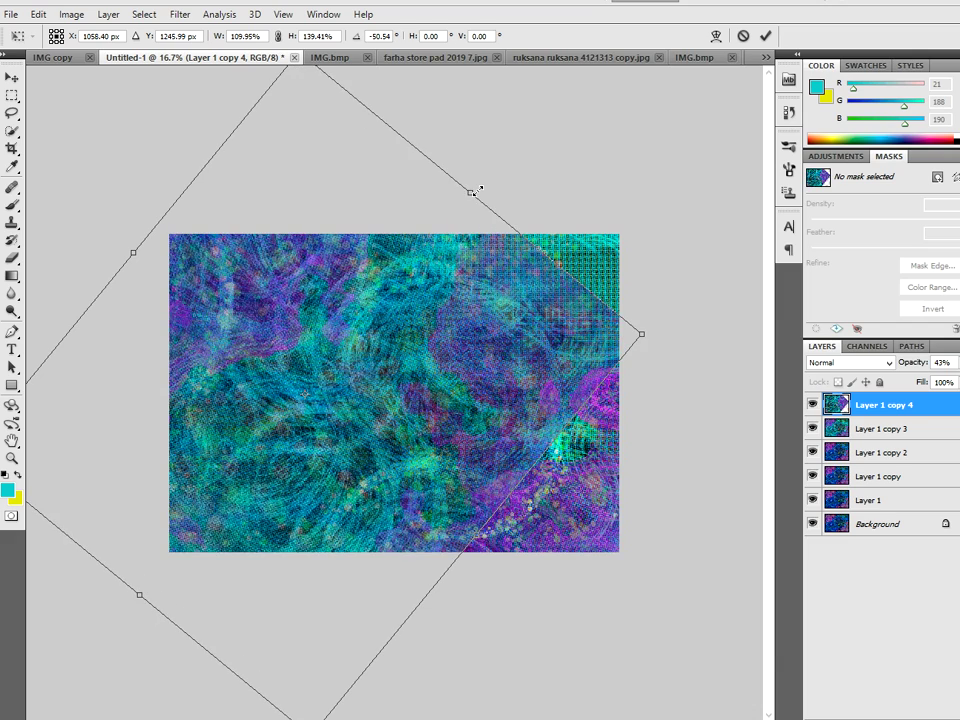
mouse_move(456, 281)
mouse_down()
mouse_move(305, 326)
mouse_move(244, 326)
mouse_up()
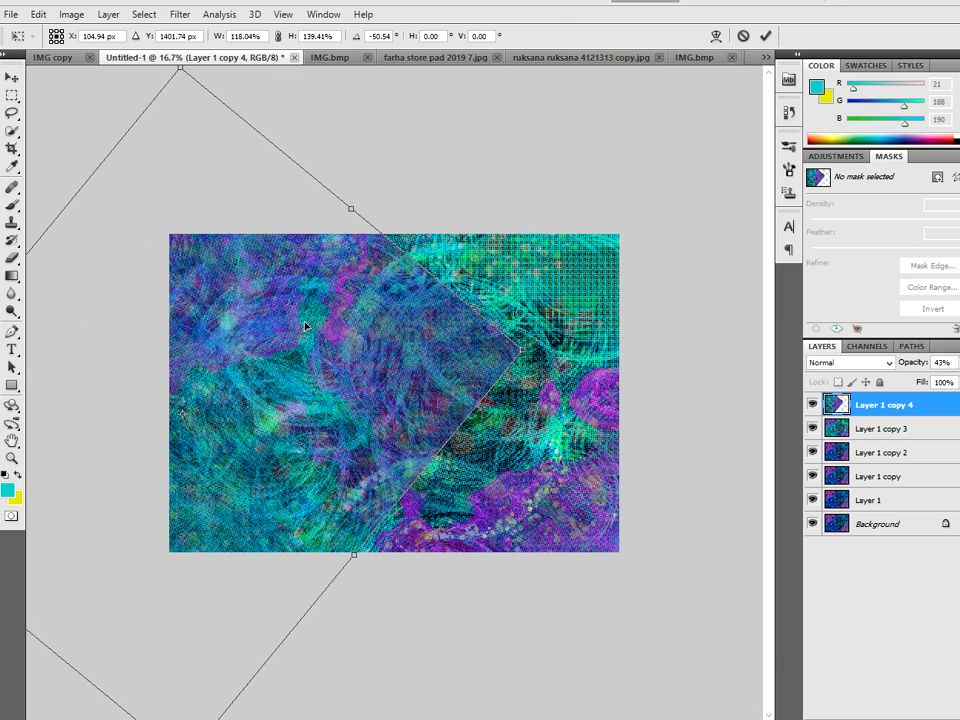
key(z)
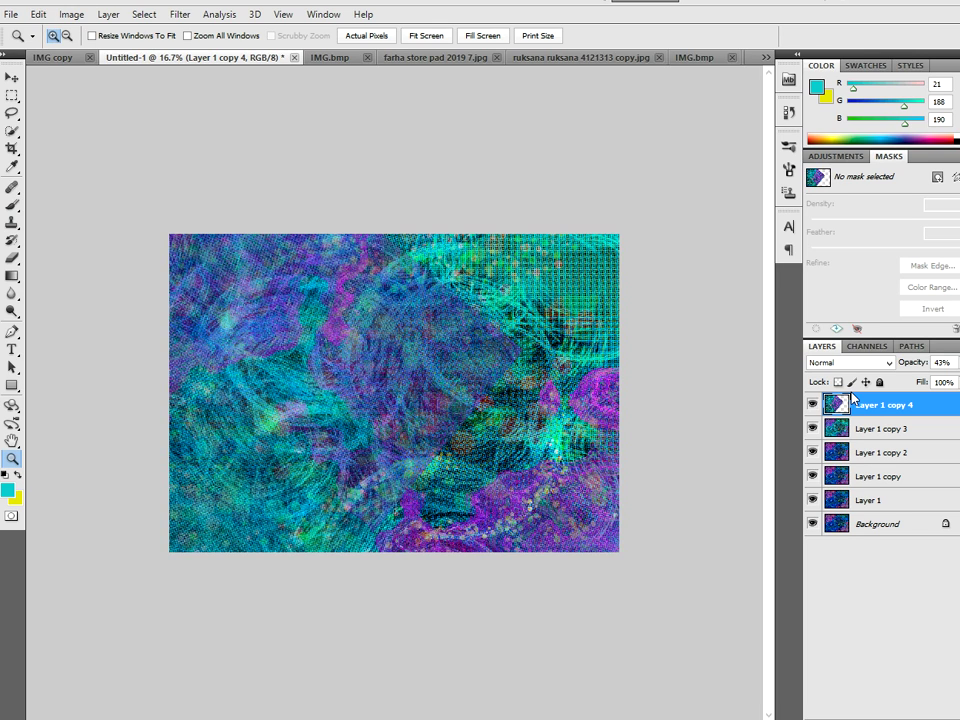
Add an Outer Glow to Layer 1 copy 4 with a larger size and spread.
click(108, 14)
mouse_move(130, 96)
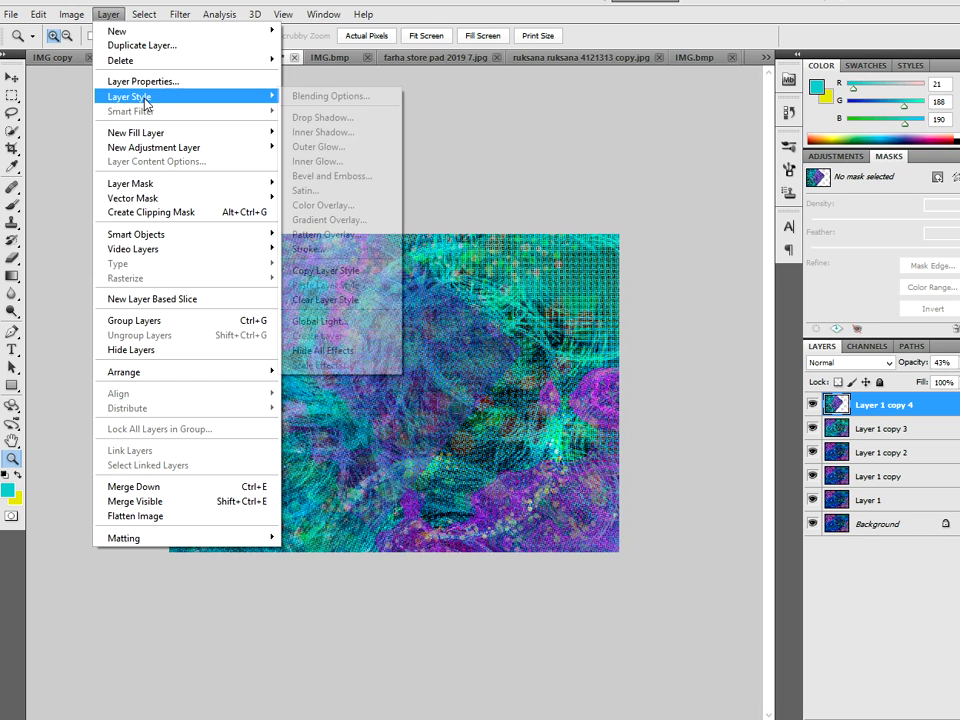
click(335, 147)
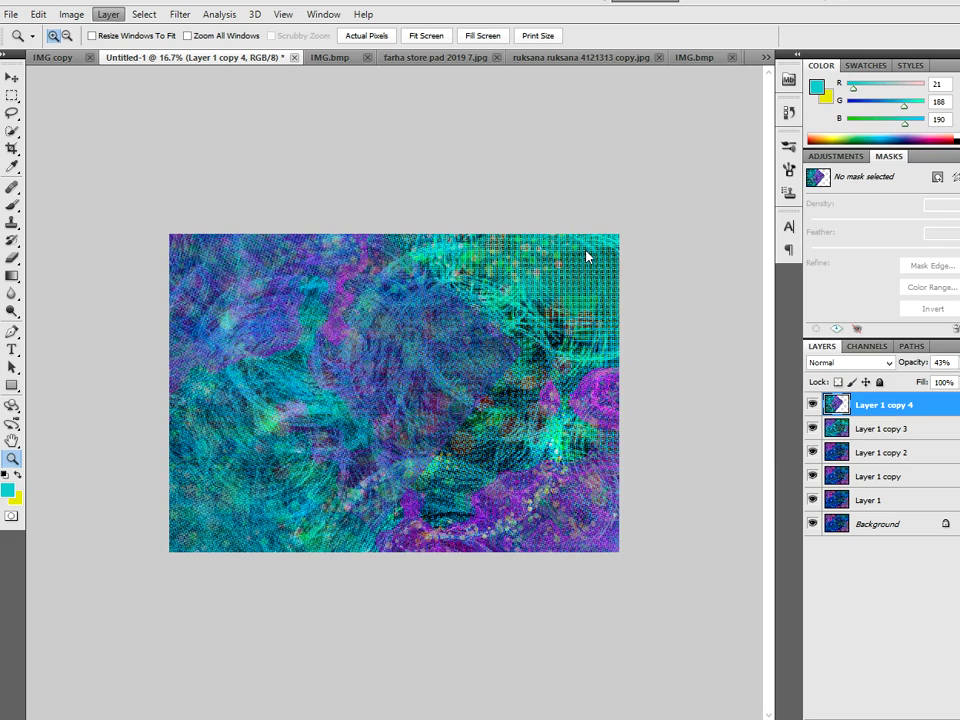
drag(718, 303, 771, 300)
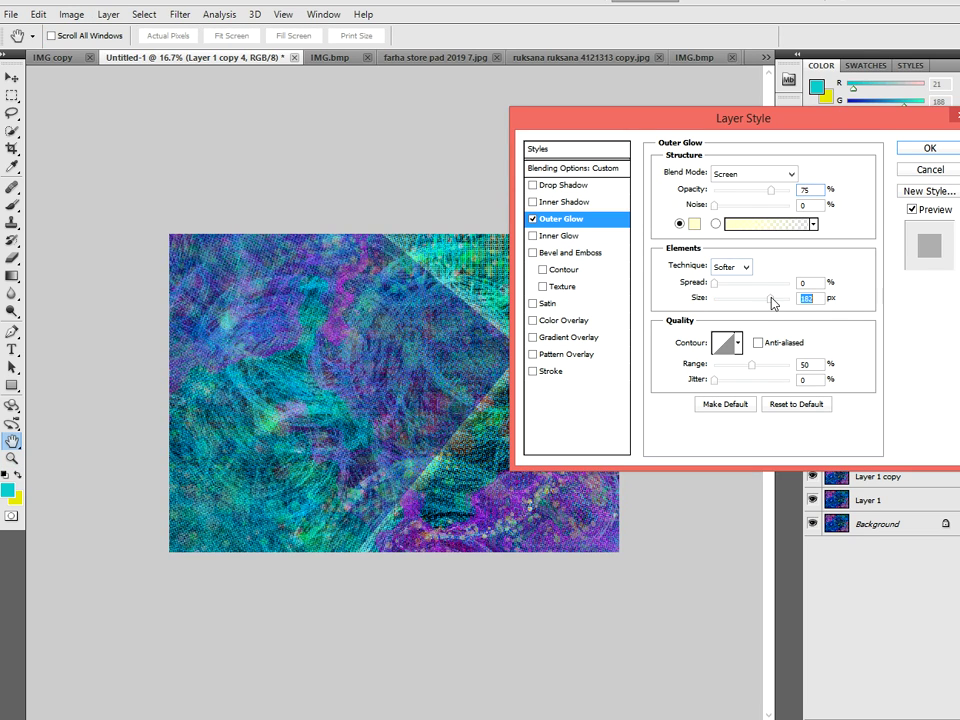
drag(715, 289, 737, 291)
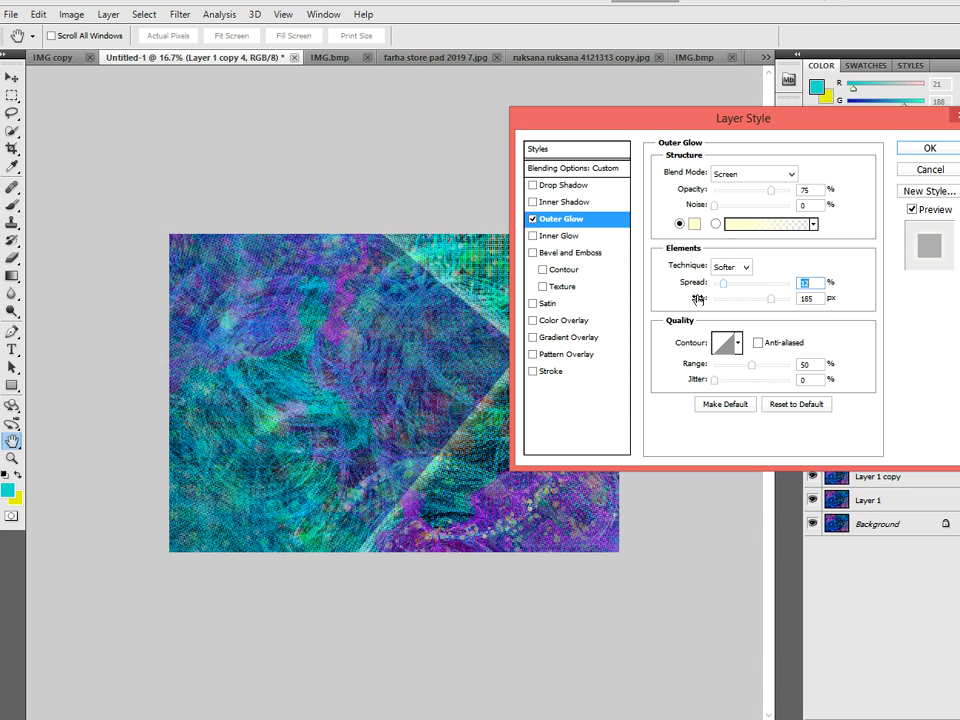
Change the glow colour to hot pink.
click(694, 223)
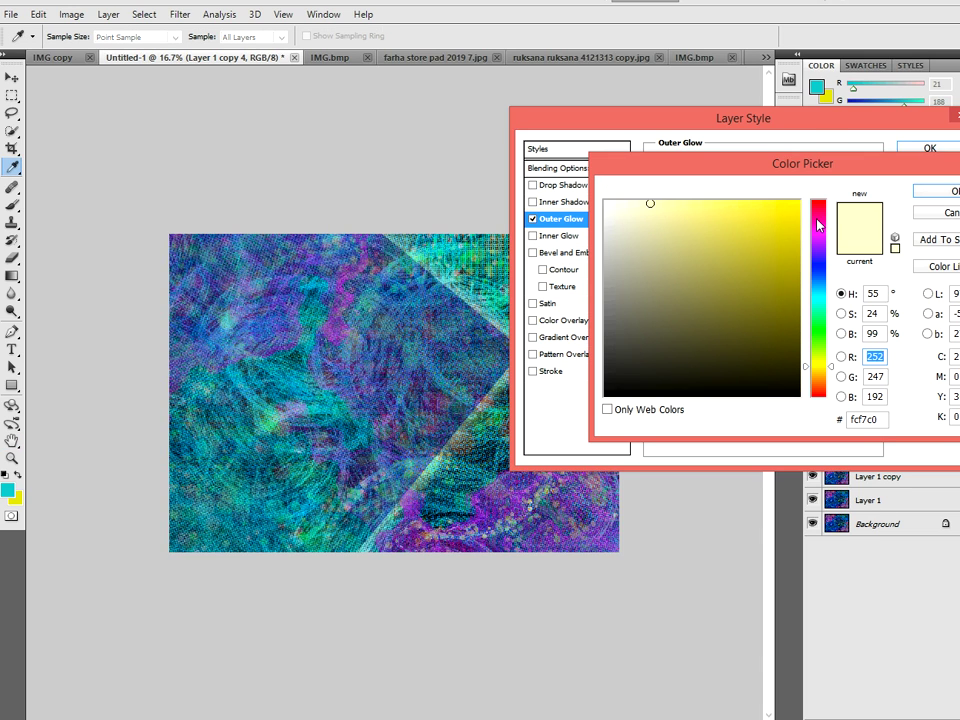
drag(817, 225, 817, 214)
click(779, 211)
click(947, 192)
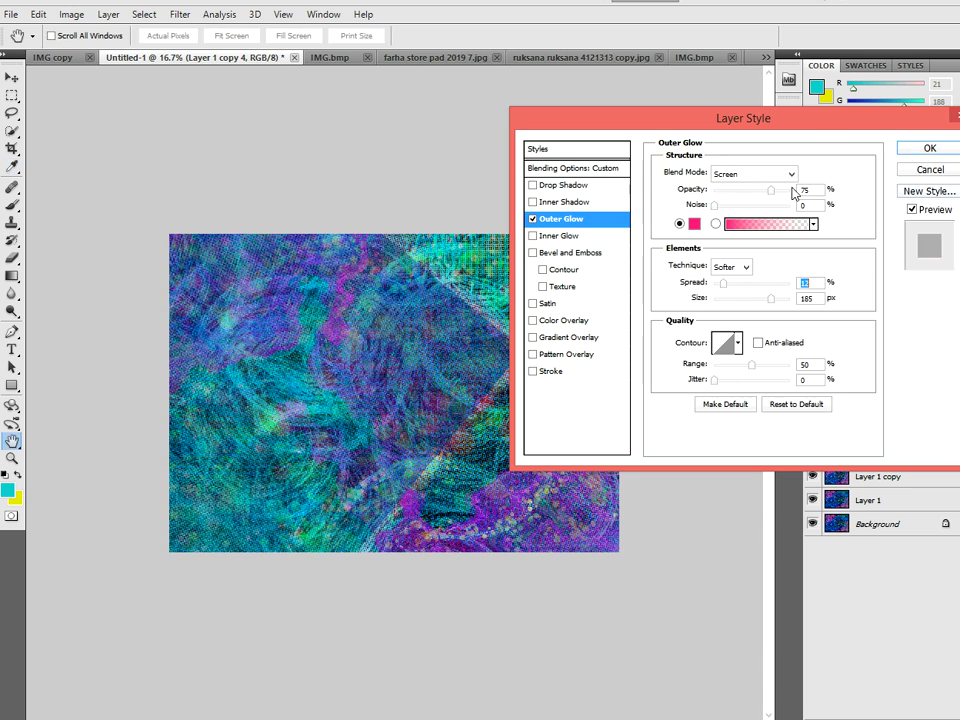
Set the glow blend mode to Pin Light.
click(750, 173)
click(742, 195)
key(Down)
key(Down)
key(Down)
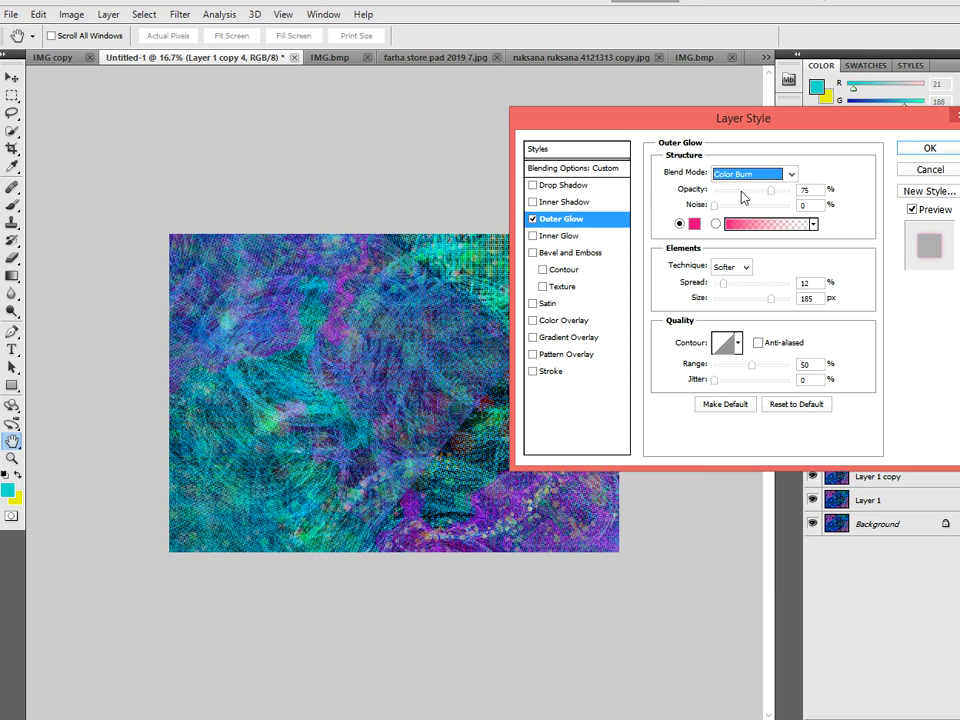
key(Down)
key(Down)
key(Down)
key(Down)
key(Down)
key(Down)
key(Down)
key(Down)
key(Down)
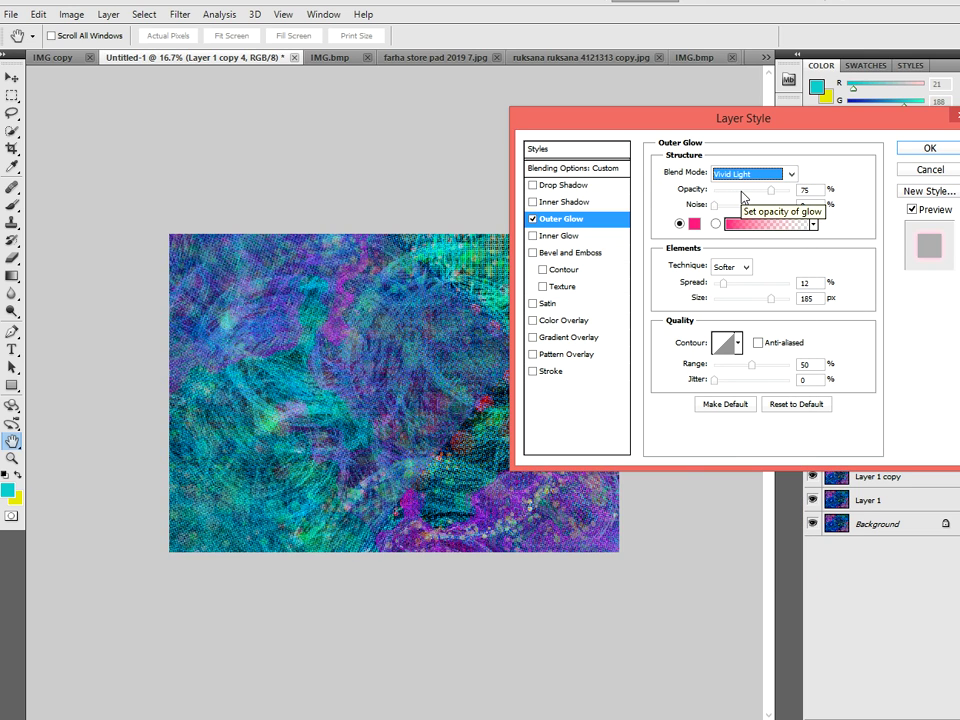
key(Down)
key(Down)
key(Down)
key(Up)
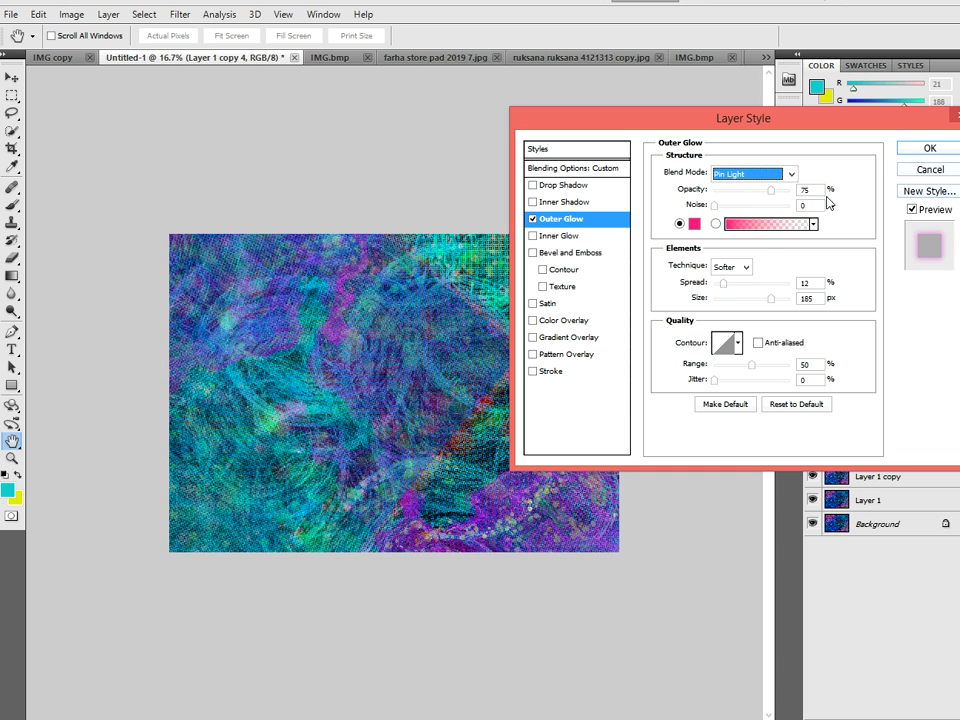
Finish the glow at size 250 px, spread 32, range 58, opacity 100, noise 0.
drag(757, 300, 810, 301)
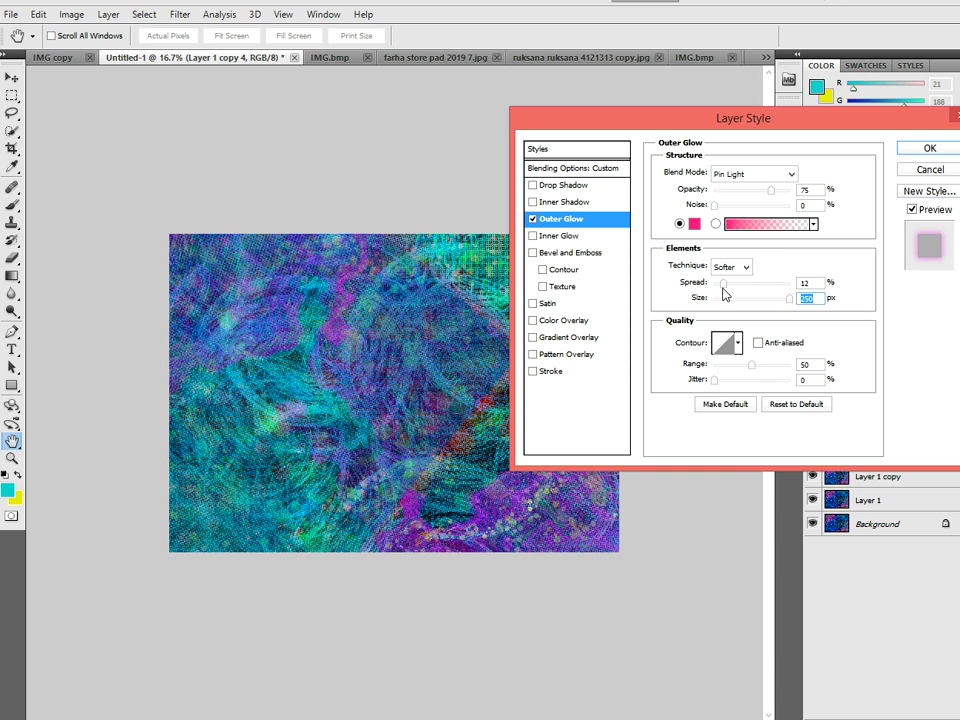
drag(724, 285, 739, 287)
drag(752, 372, 758, 373)
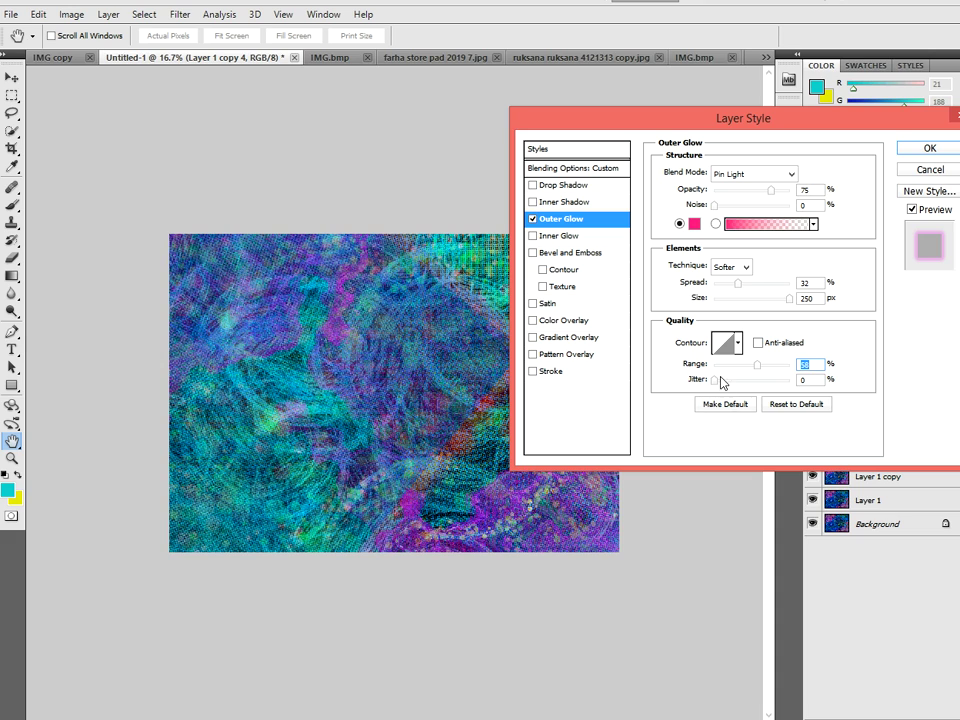
drag(768, 193, 795, 191)
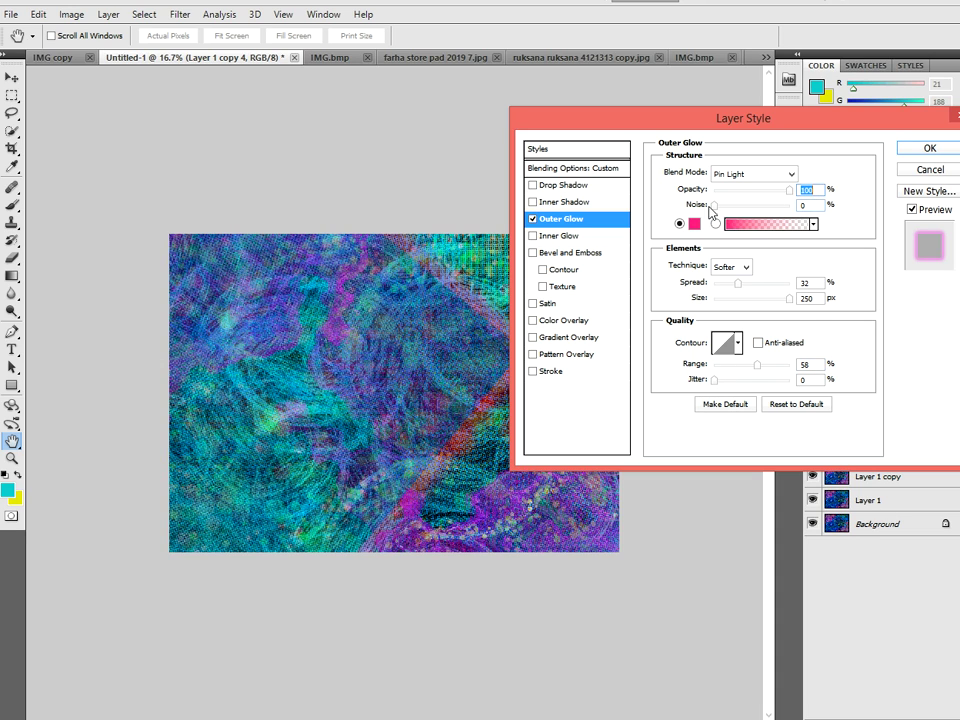
drag(712, 205, 781, 206)
drag(723, 210, 696, 210)
click(928, 150)
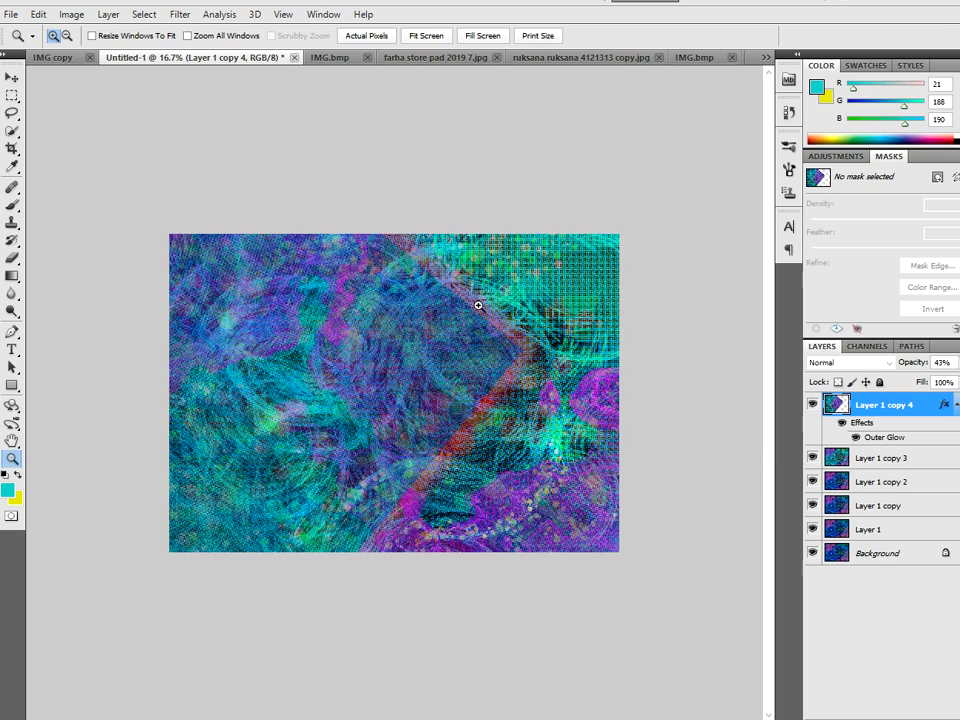
Move the glowing band left and duplicate it into Layer 1 copy 5 and copy 6.
click(11, 77)
mouse_move(450, 375)
mouse_down()
mouse_move(337, 393)
mouse_move(391, 391)
mouse_move(270, 384)
mouse_move(304, 381)
mouse_move(268, 356)
mouse_up()
key(ctrl+j)
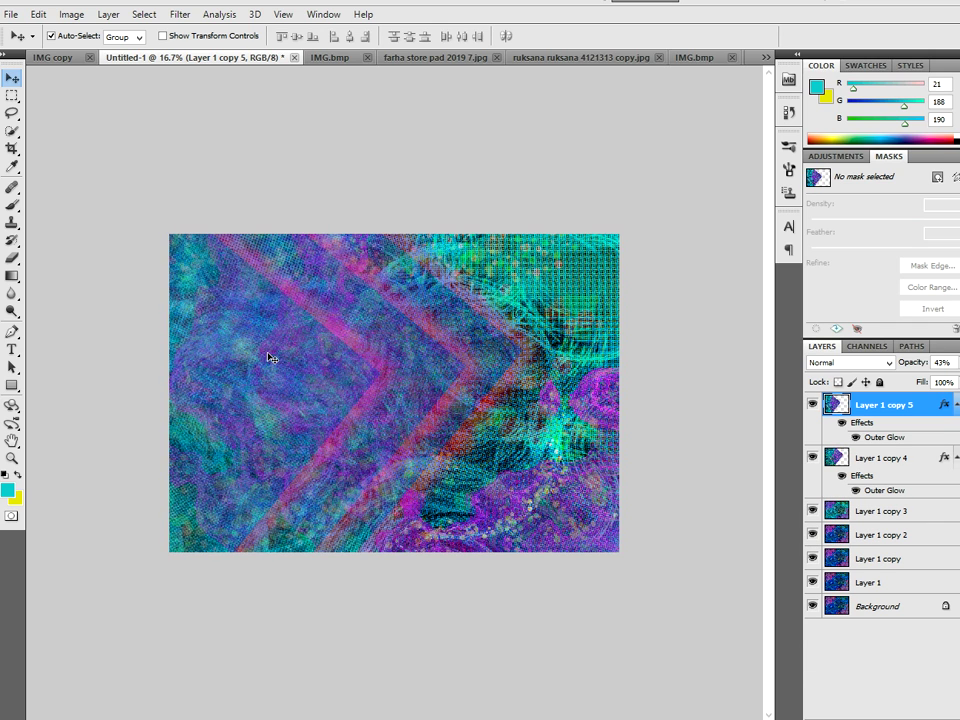
key(ctrl+j)
Select band copies 4–6 together and merge them into one layer.
shift+click(888, 515)
right_click(888, 515)
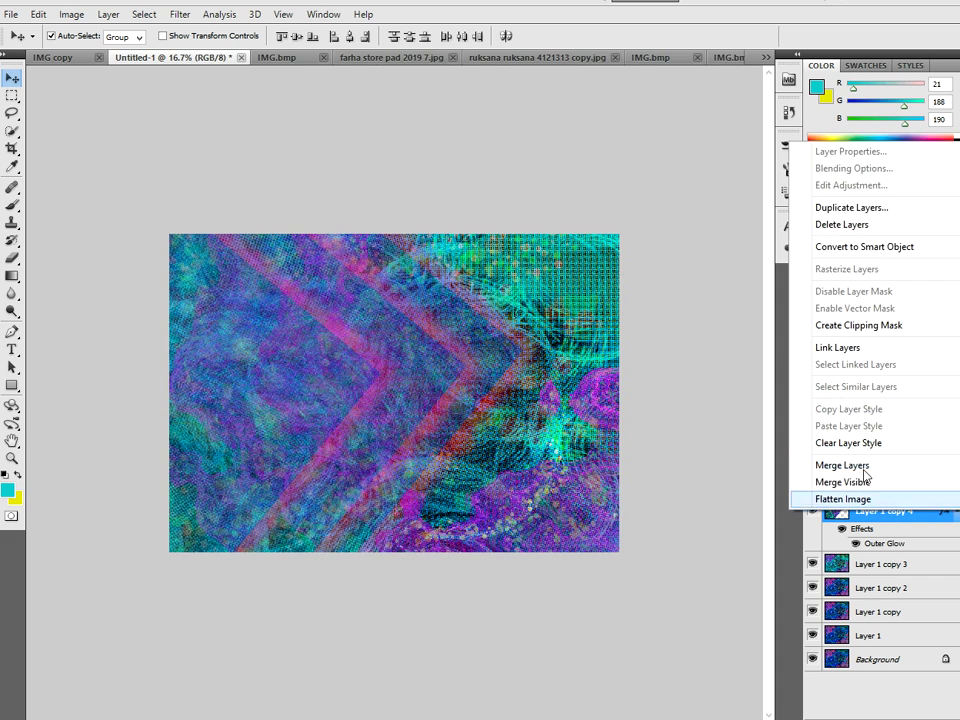
key(Escape)
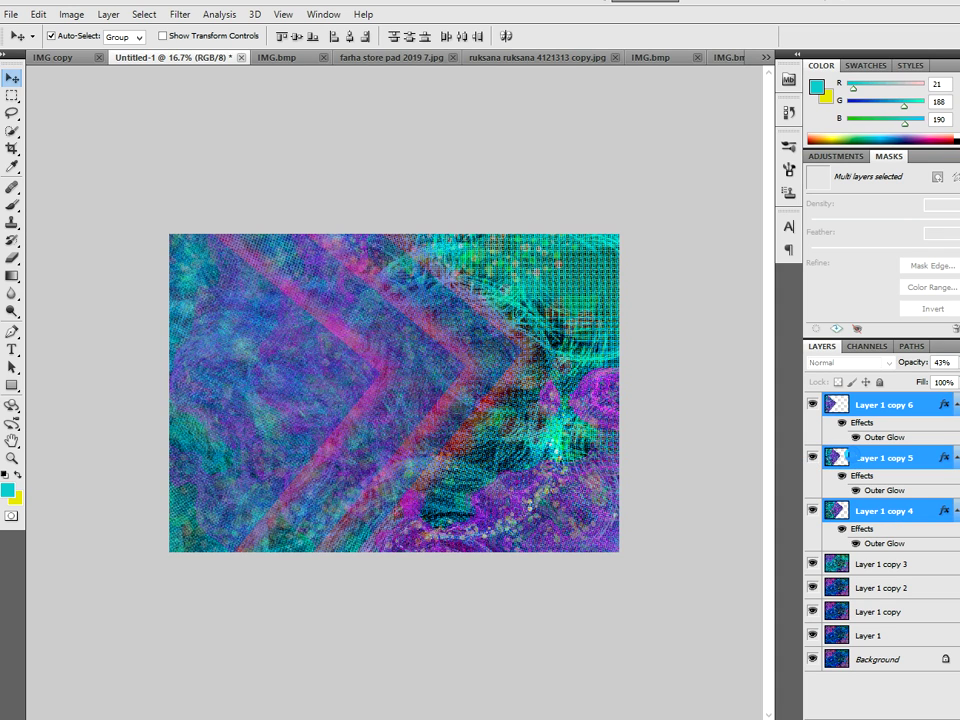
key(ctrl+e)
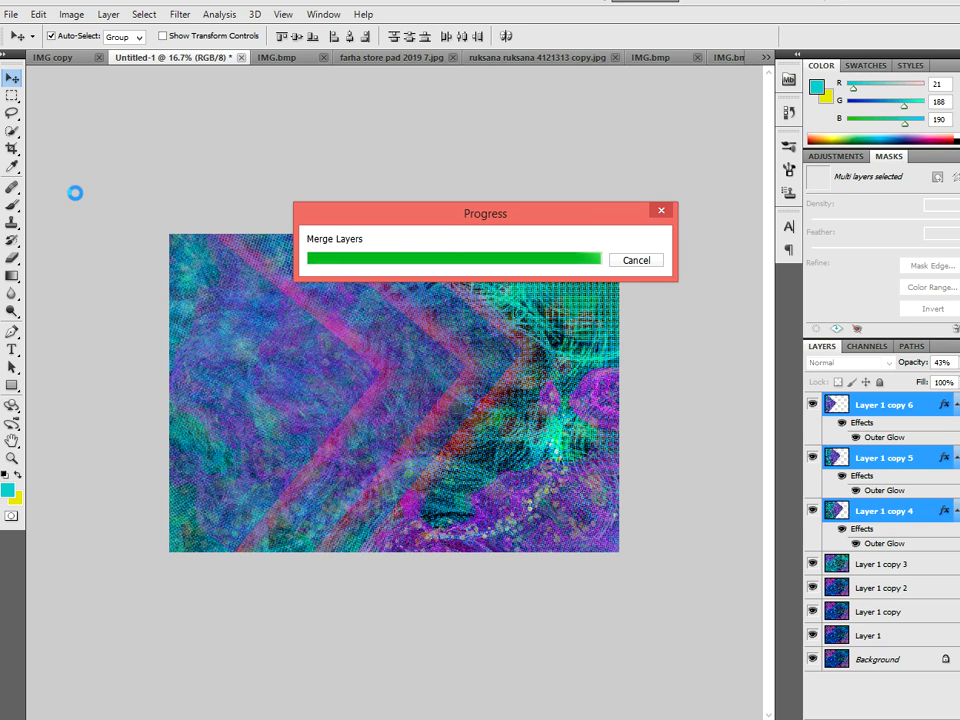
Shift the merged band layer and set its blend mode to Screen.
mouse_move(228, 264)
mouse_down()
mouse_move(210, 323)
mouse_move(218, 286)
mouse_up()
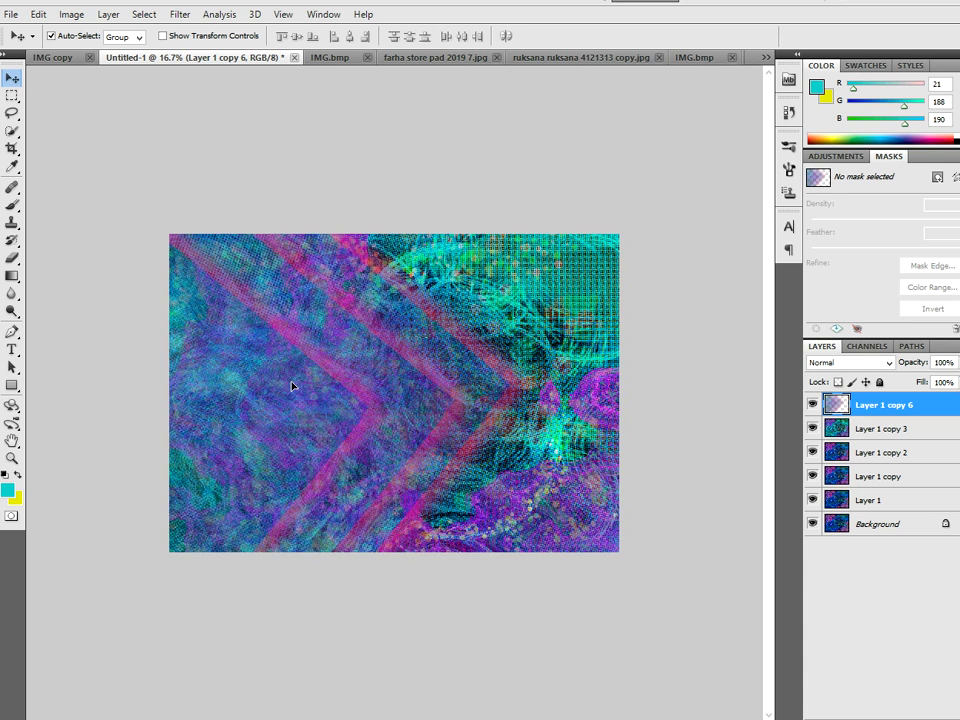
click(852, 363)
click(815, 456)
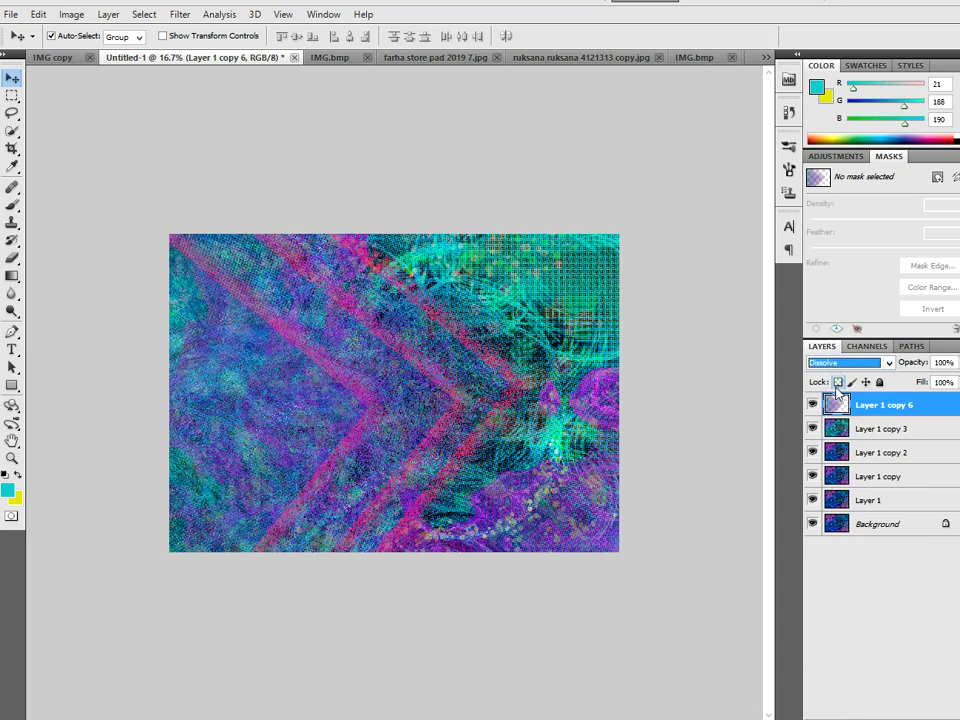
key(Down)
key(Down)
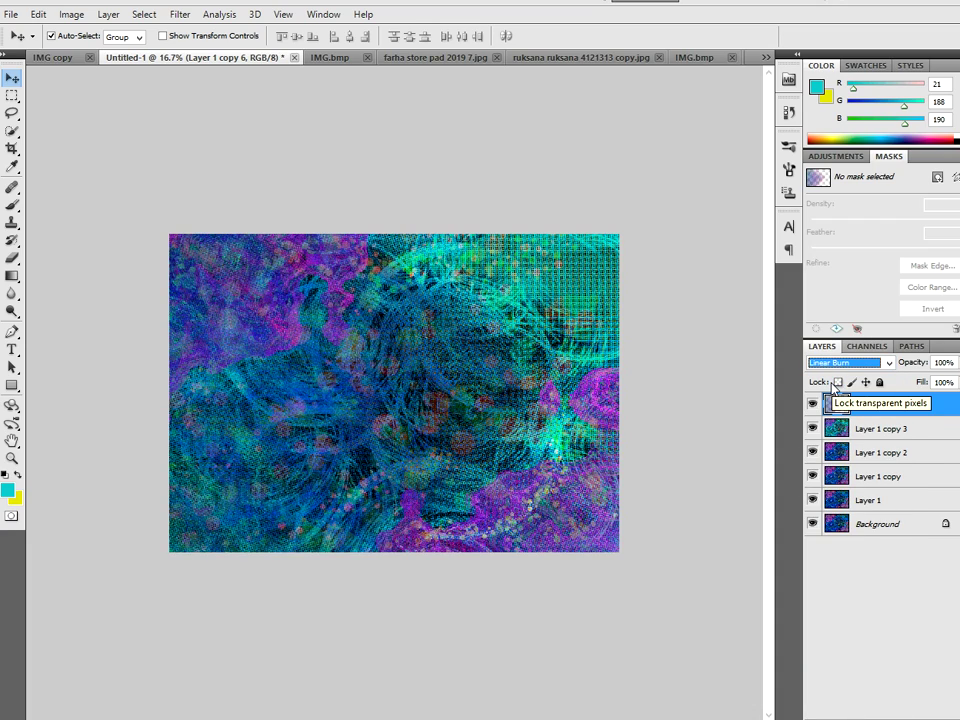
key(Down)
key(Down)
key(Down)
key(Down)
key(Down)
key(Down)
key(Down)
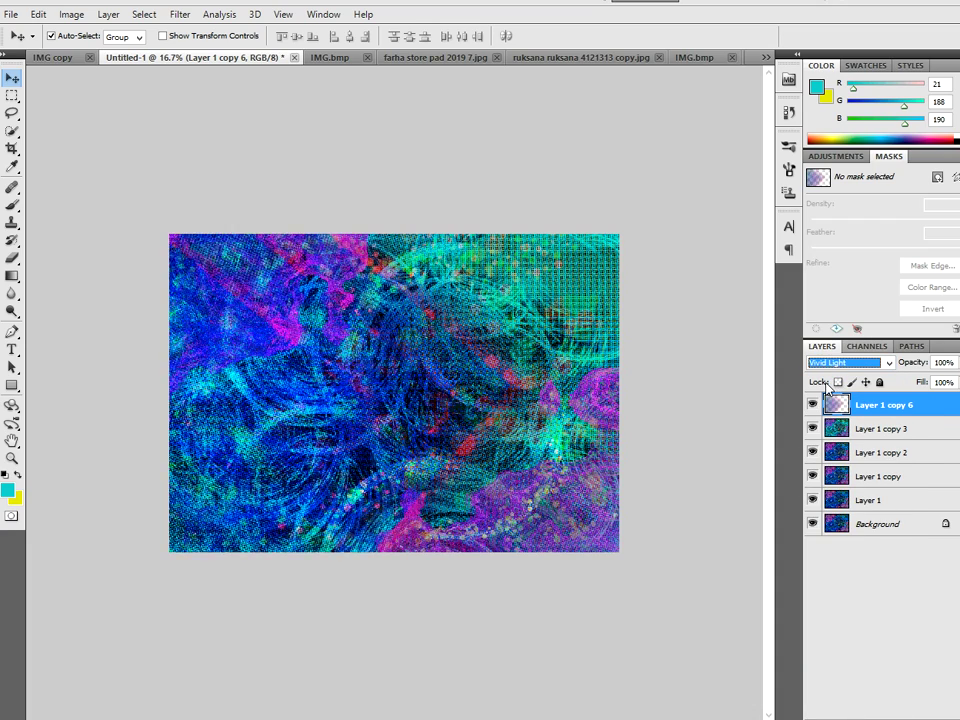
key(Up)
key(Up)
key(Up)
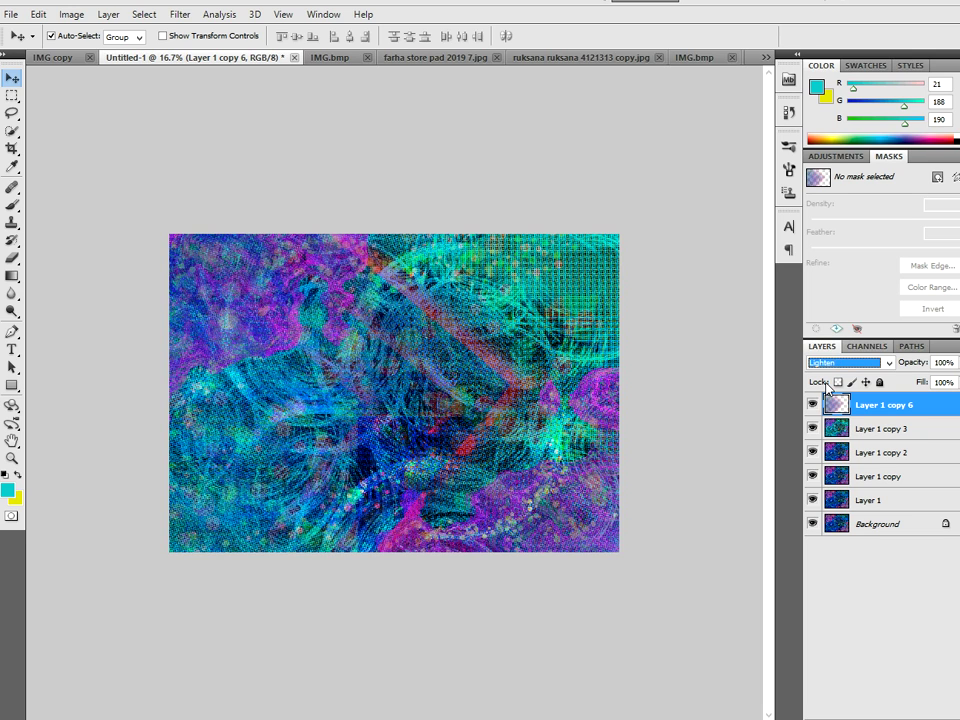
key(Up)
key(Up)
key(Up)
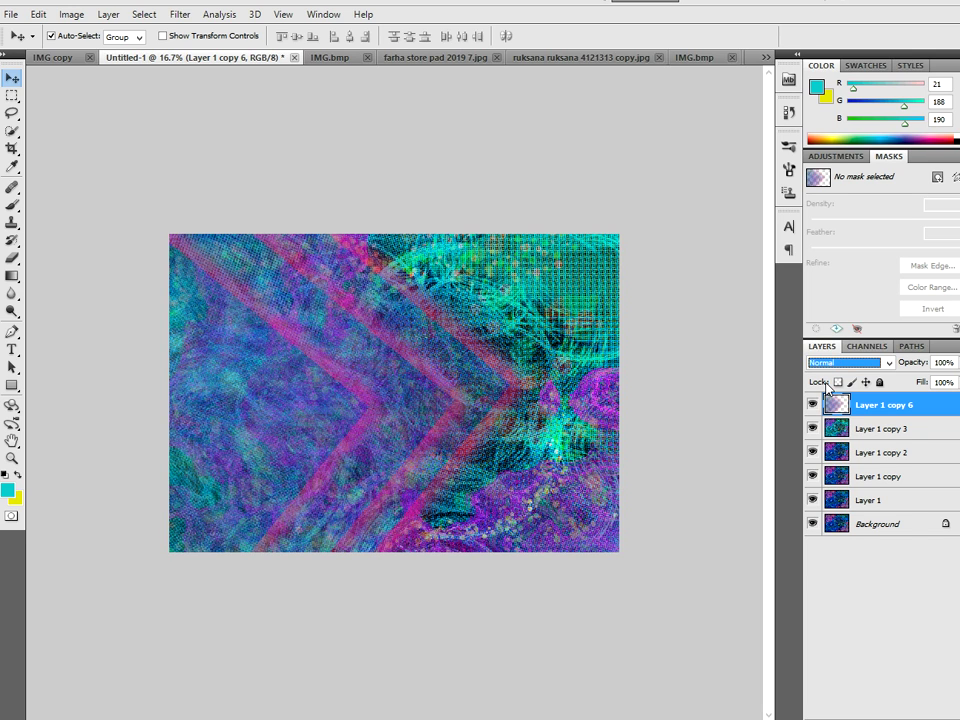
key(Down)
key(Down)
key(Down)
key(Down)
key(Down)
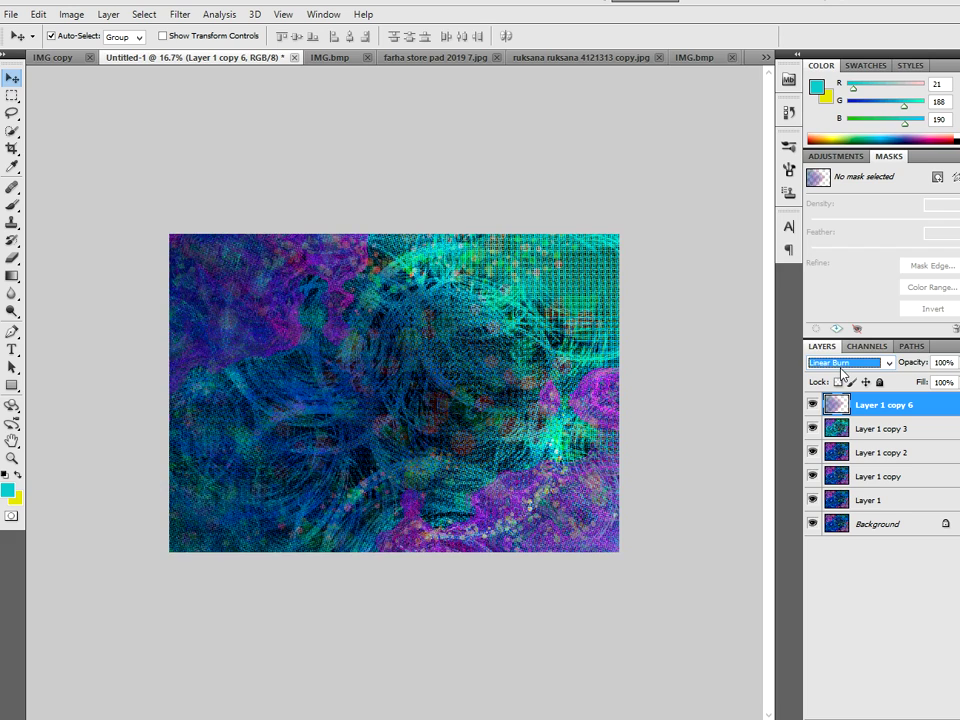
key(Down)
key(Down)
key(Down)
key(Down)
key(Down)
key(Down)
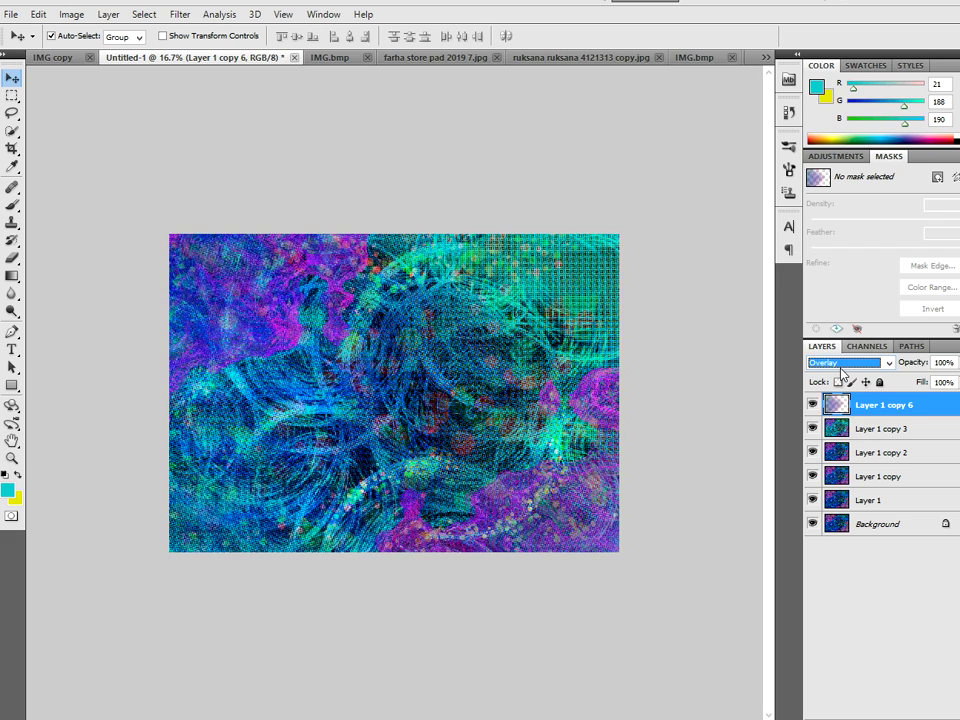
key(Up)
key(Up)
key(Up)
key(Up)
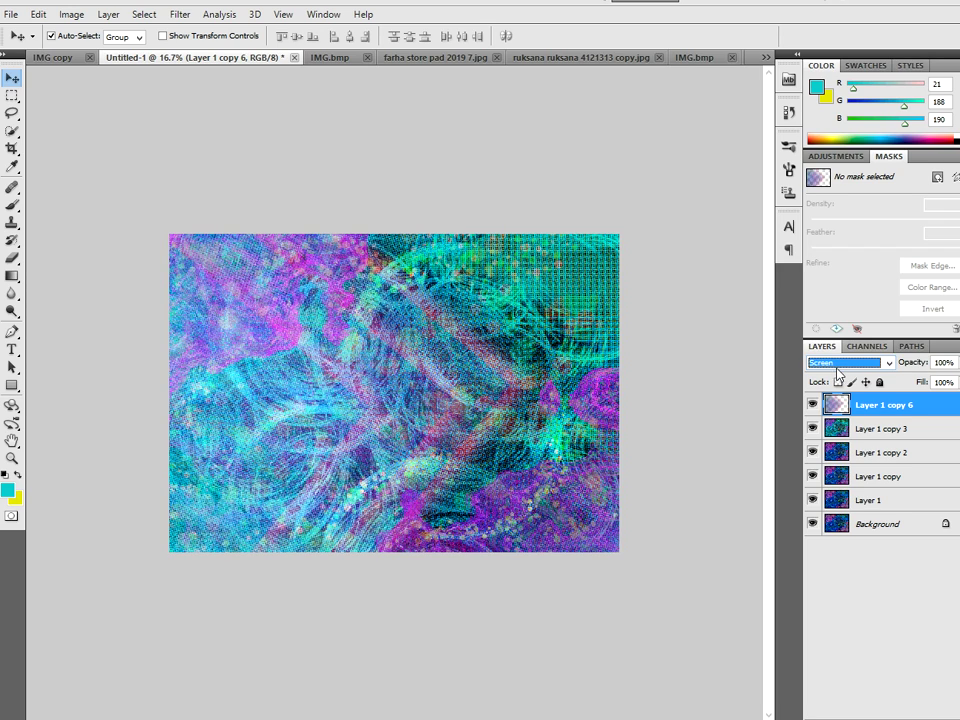
Move the screened layer to the lower left and create offset copies 7 and 8.
drag(257, 450, 458, 624)
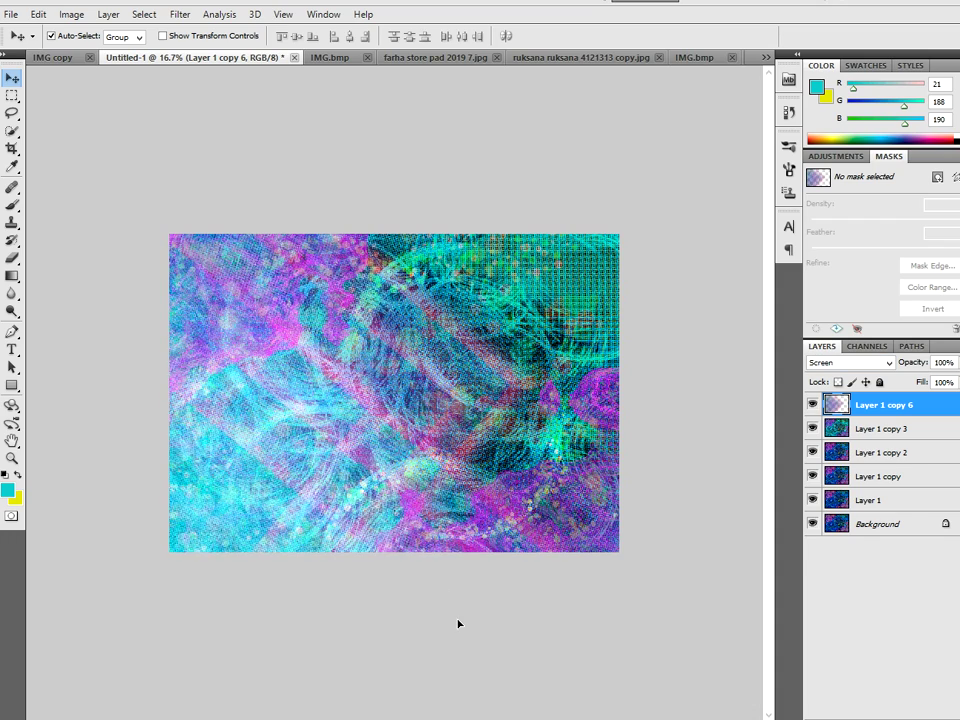
key(ctrl+j)
mouse_move(428, 568)
mouse_down()
mouse_move(699, 302)
mouse_move(557, 450)
mouse_move(563, 432)
mouse_up()
key(ctrl+j)
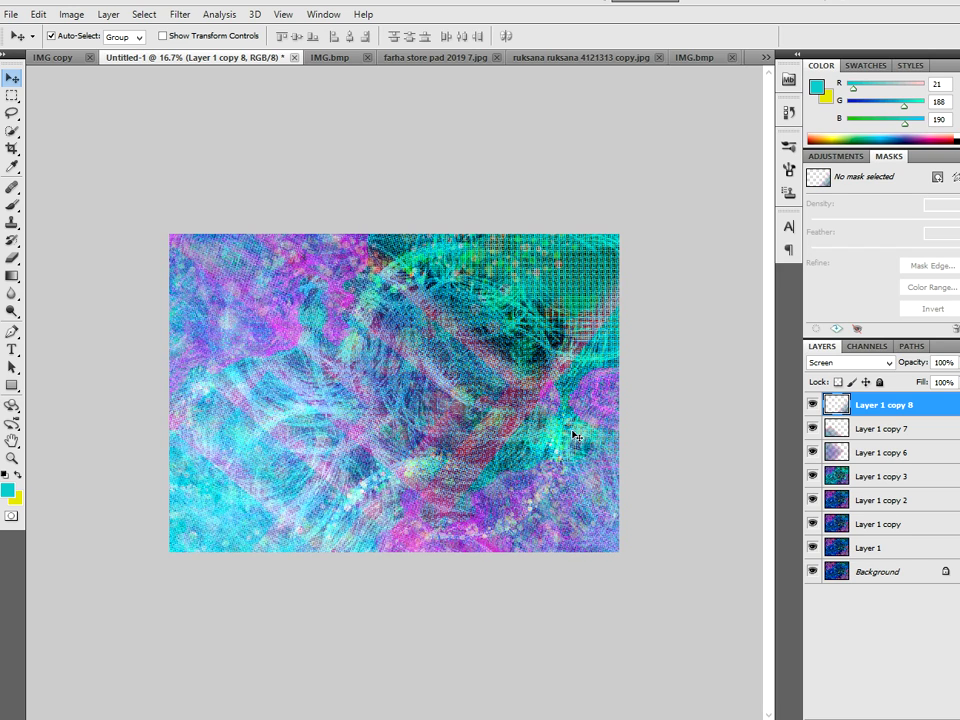
Set copy 8 to Dissolve, shift it down-left, and duplicate it as copy 9.
click(850, 362)
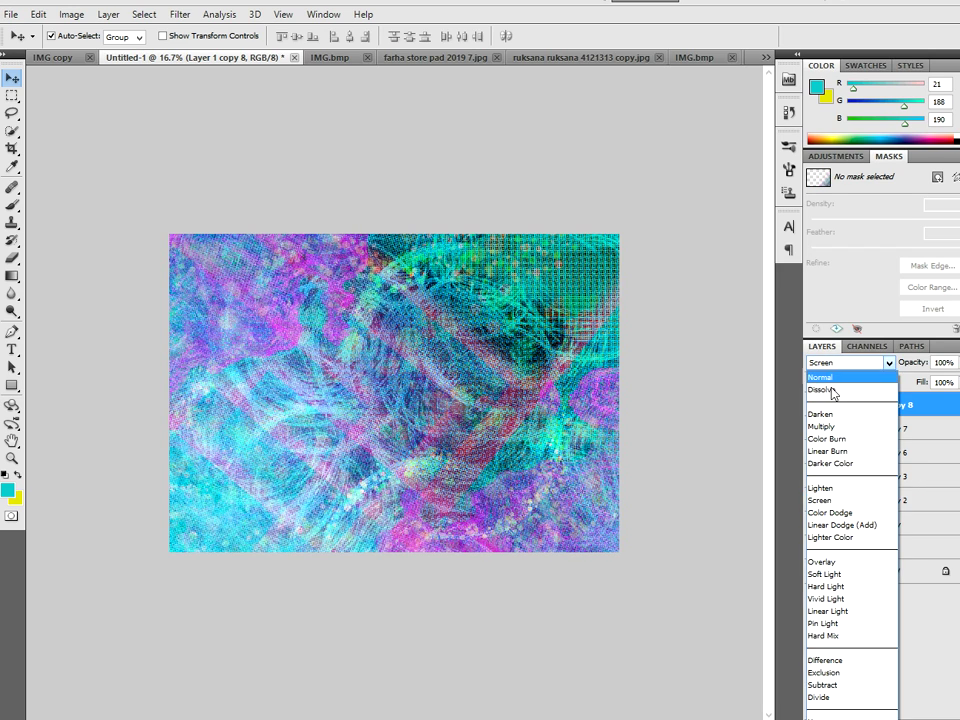
click(835, 390)
key(Down)
key(Down)
key(Up)
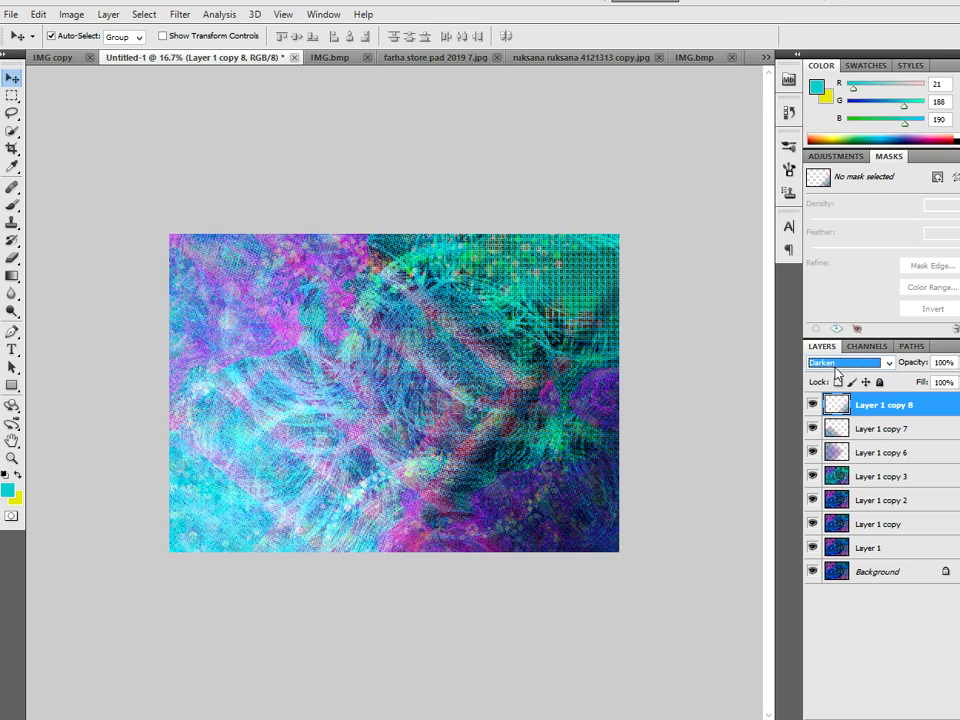
key(Up)
mouse_move(564, 392)
mouse_down()
mouse_move(190, 485)
mouse_move(161, 478)
mouse_move(214, 503)
mouse_move(179, 458)
mouse_up()
key(ctrl+j)
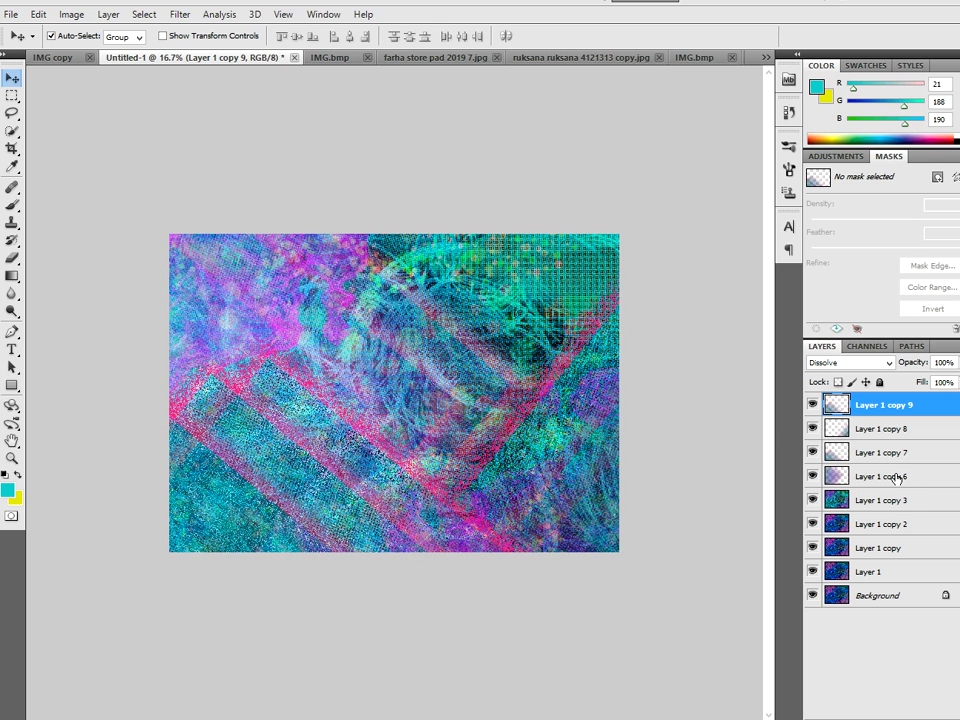
Apply a +124 hue shift to Layer 1 copy 9, turning its stripes neon green and magenta.
key(ctrl+u)
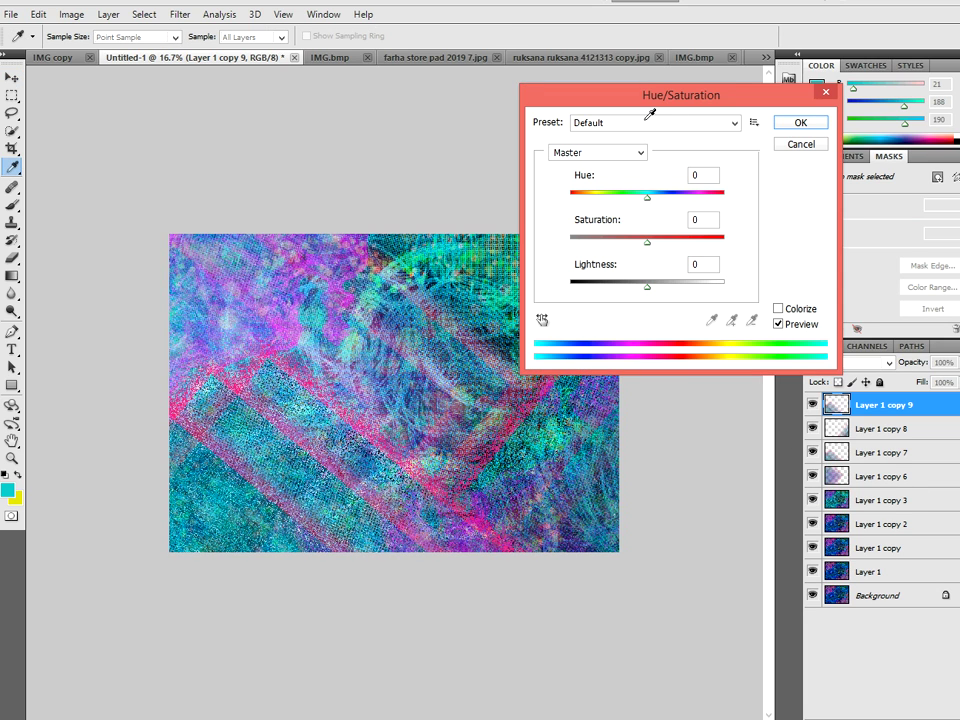
mouse_move(647, 197)
mouse_down()
mouse_move(715, 200)
mouse_move(559, 208)
mouse_move(684, 208)
mouse_up()
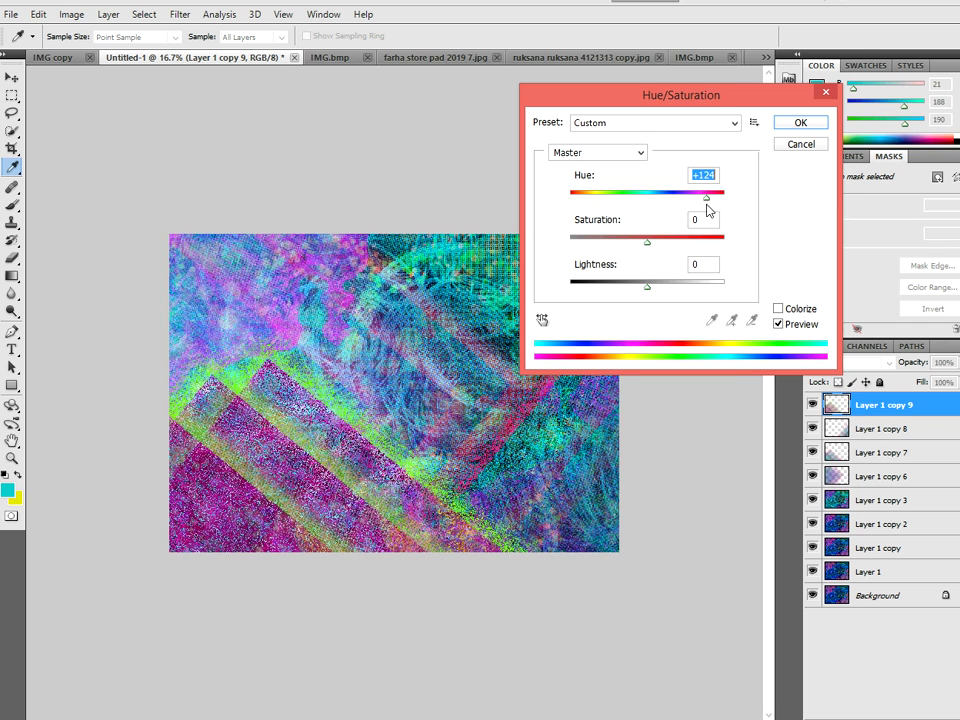
click(800, 122)
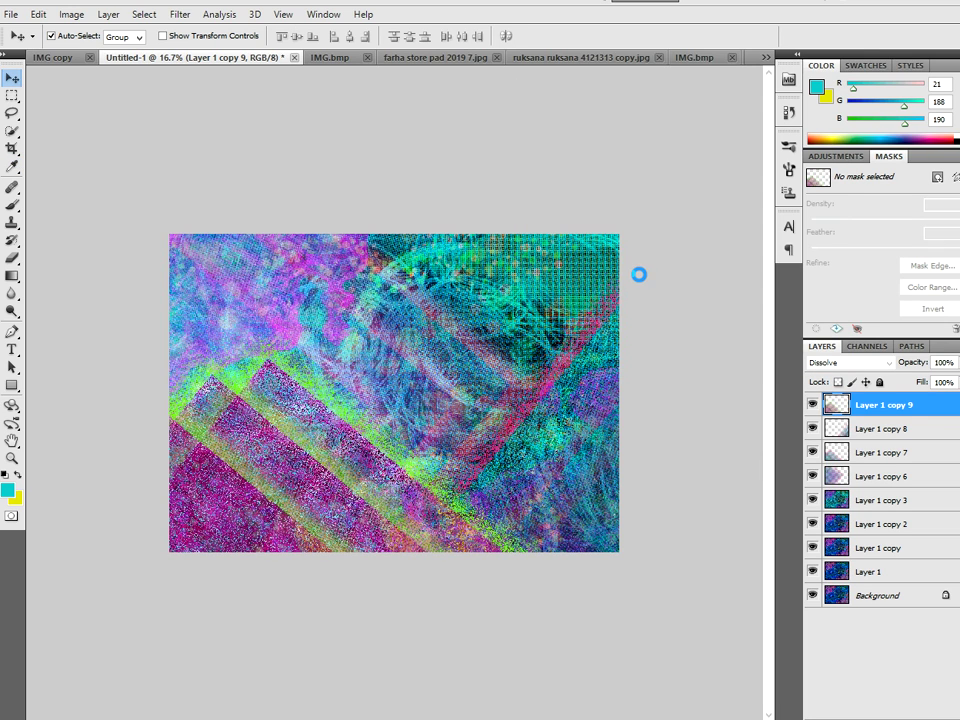
key(ctrl+b)
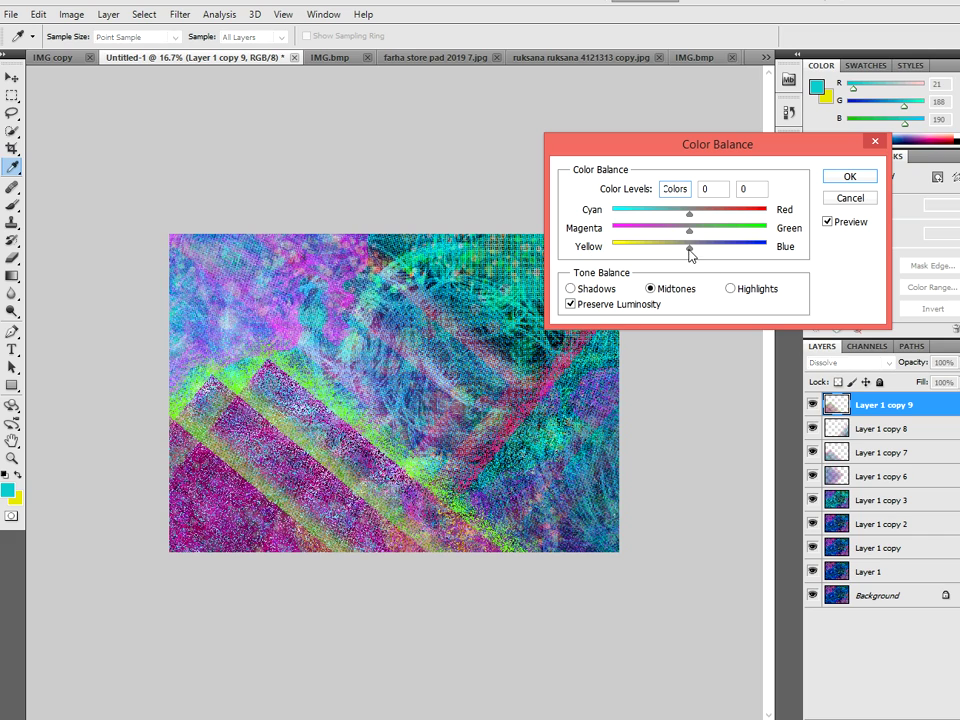
Set copy 9's midtone Color Balance to -64, 0, -100, dismissing an invalid-entry alert.
drag(689, 246, 743, 246)
click(688, 212)
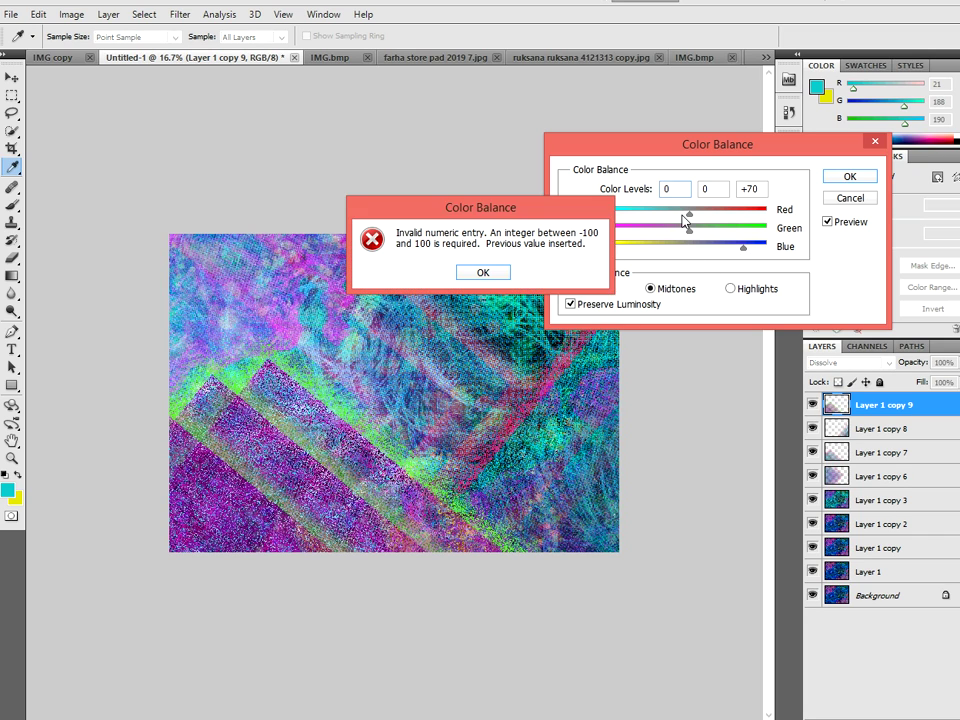
click(485, 272)
mouse_move(743, 246)
mouse_down()
mouse_move(697, 246)
mouse_move(640, 212)
mouse_up()
click(612, 243)
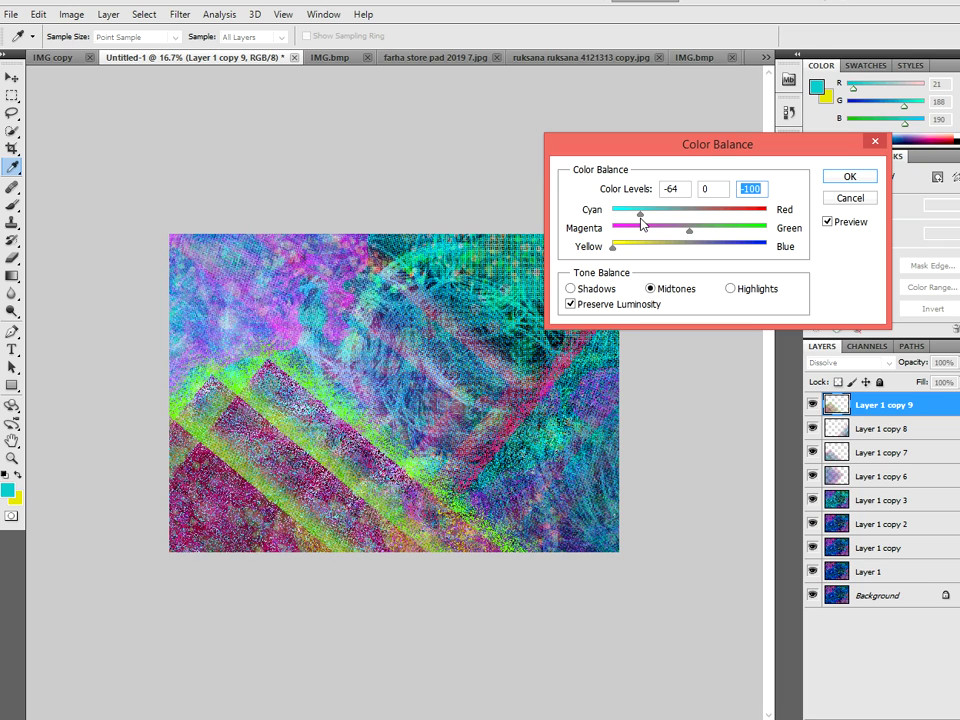
click(845, 178)
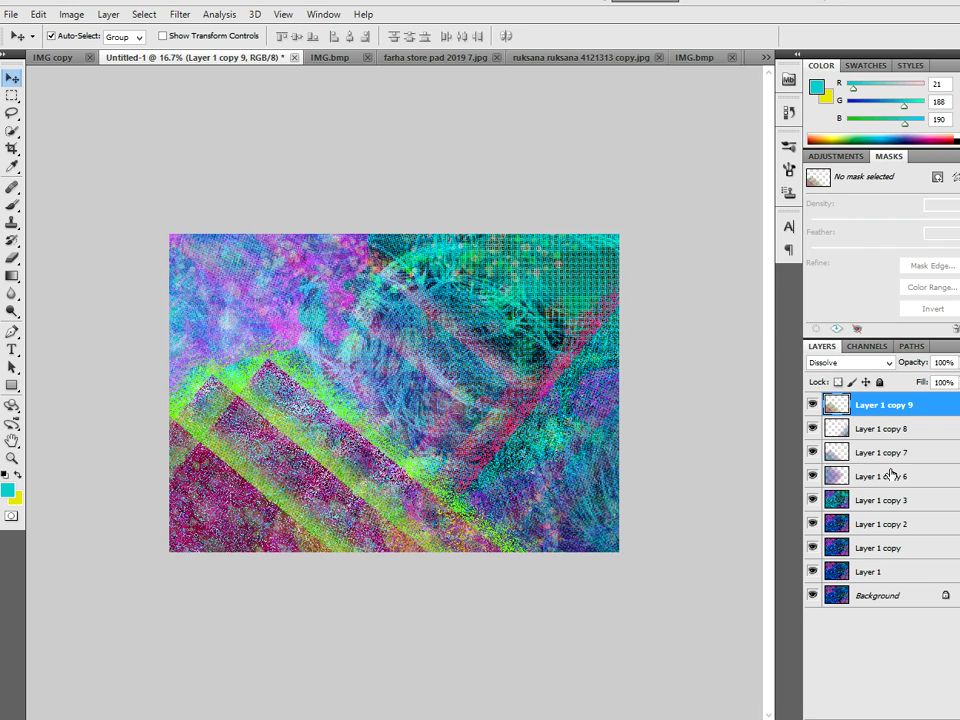
Merge copies 3–9 into one layer, hide Layer 1, and duplicate the result as copy 10.
shift+click(870, 506)
right_click(846, 503)
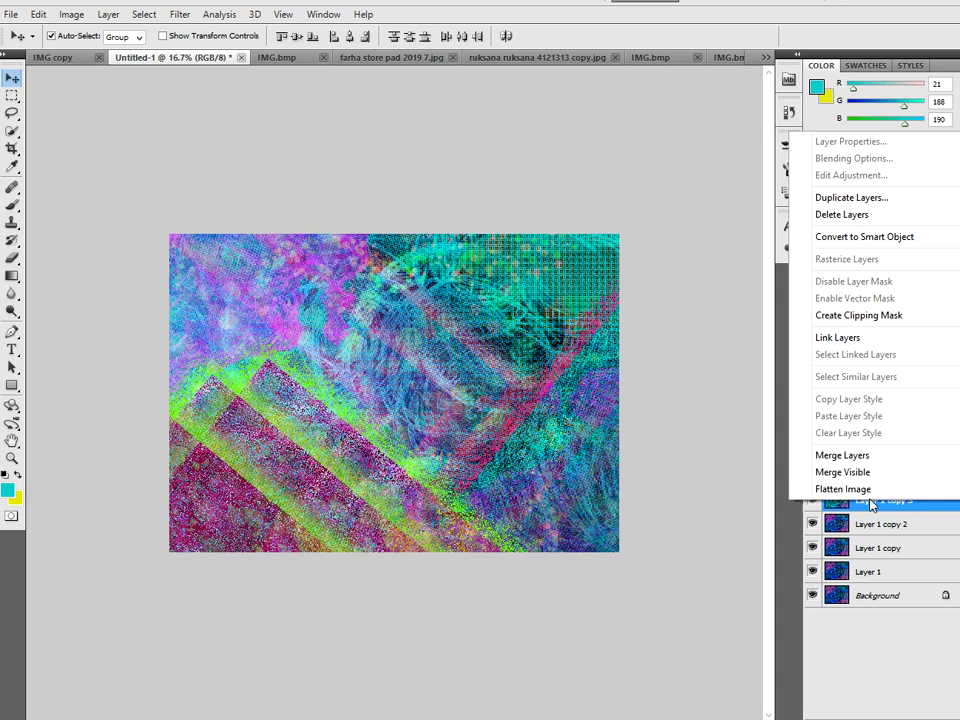
click(843, 454)
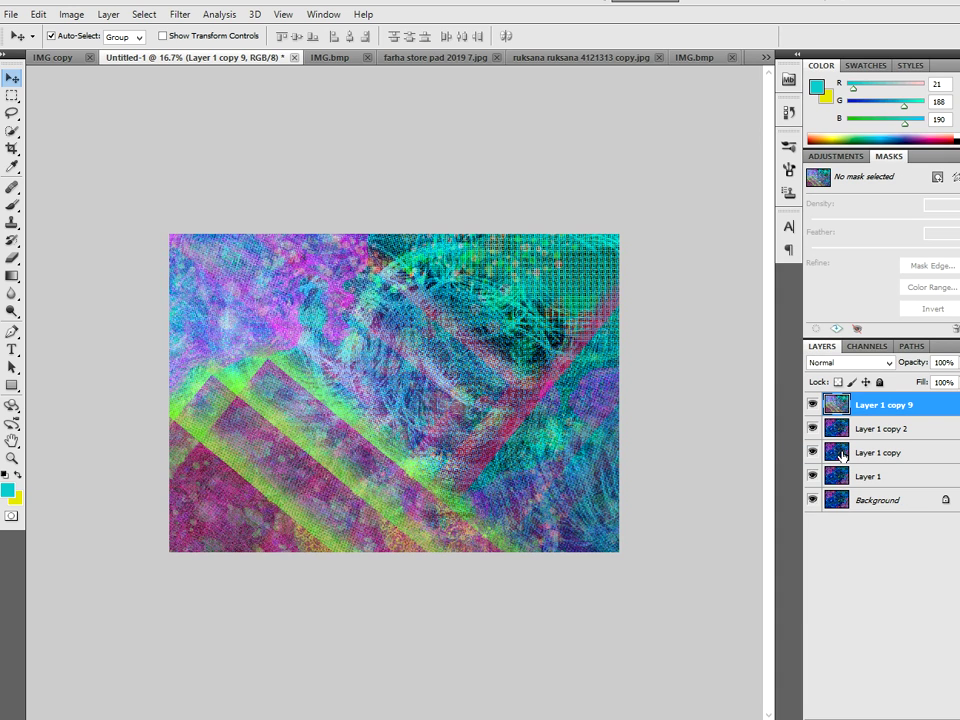
click(811, 476)
key(ctrl+j)
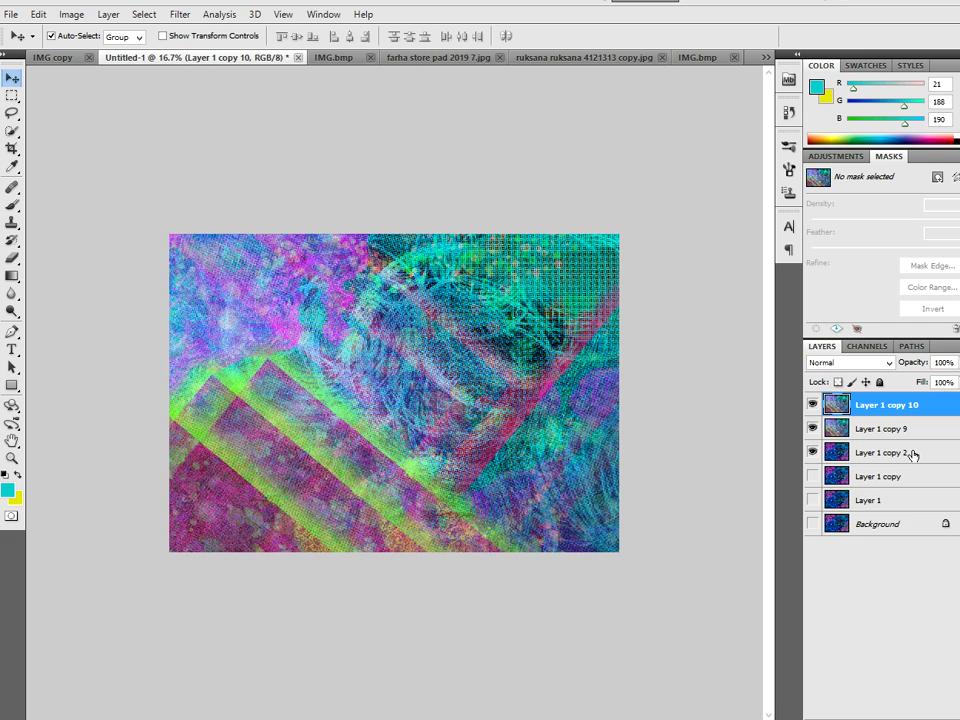
Merge visible into copy 10, duplicate it twice, set Levels black input to 76, and shift midtones toward cyan.
key(ctrl+shift+e)
key(ctrl+j)
key(ctrl+j)
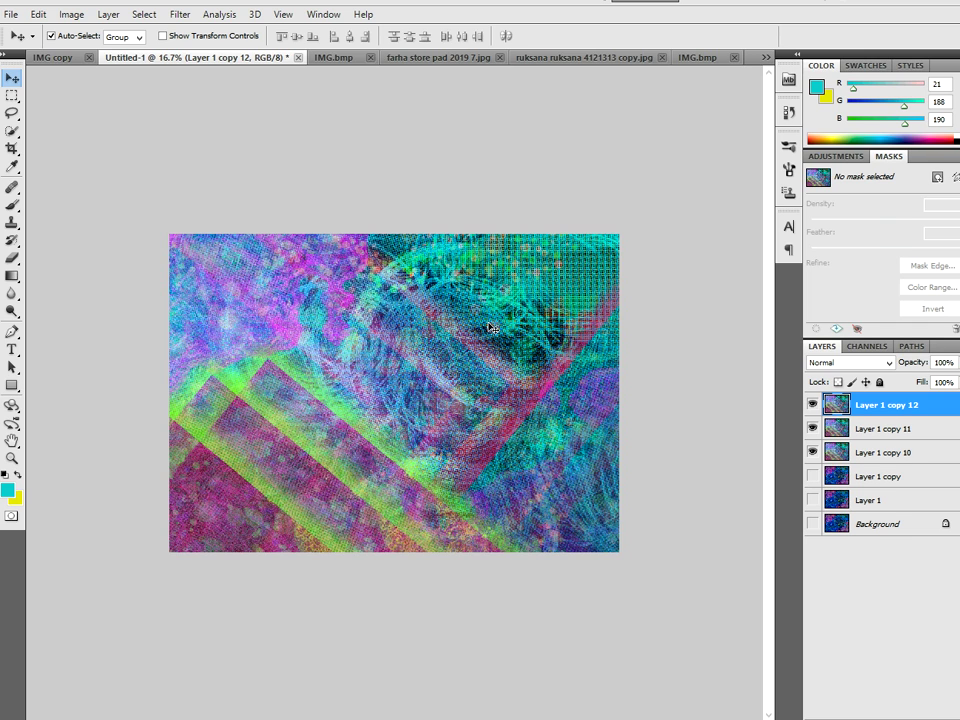
key(ctrl+l)
drag(580, 261, 645, 262)
click(829, 117)
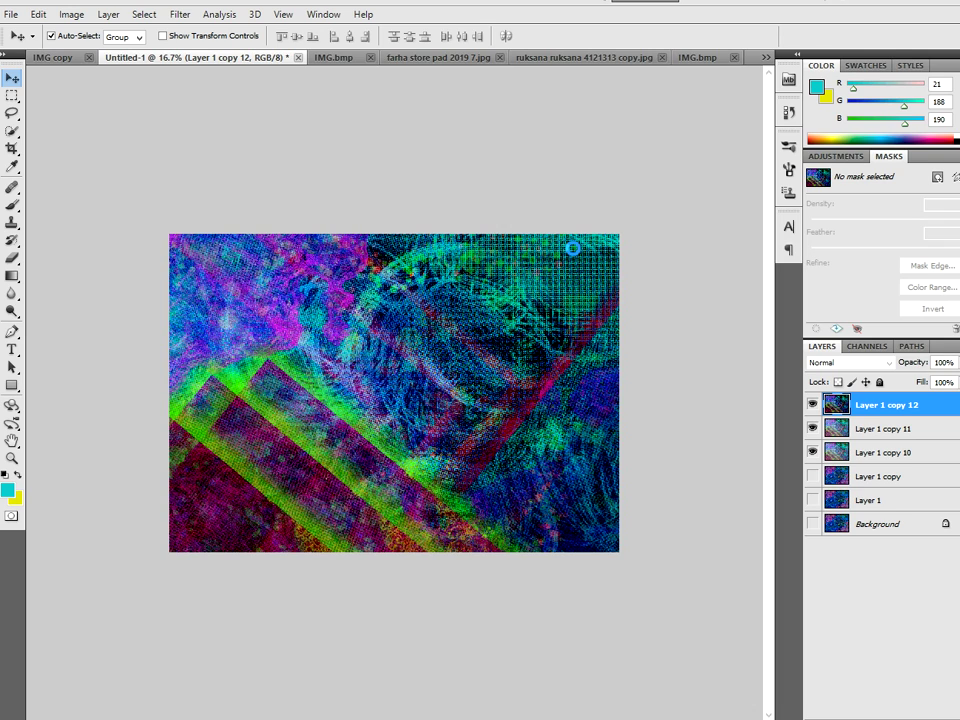
key(ctrl+b)
mouse_move(690, 213)
mouse_down()
mouse_move(595, 215)
mouse_move(682, 213)
mouse_move(628, 243)
mouse_move(718, 246)
mouse_move(630, 244)
mouse_up()
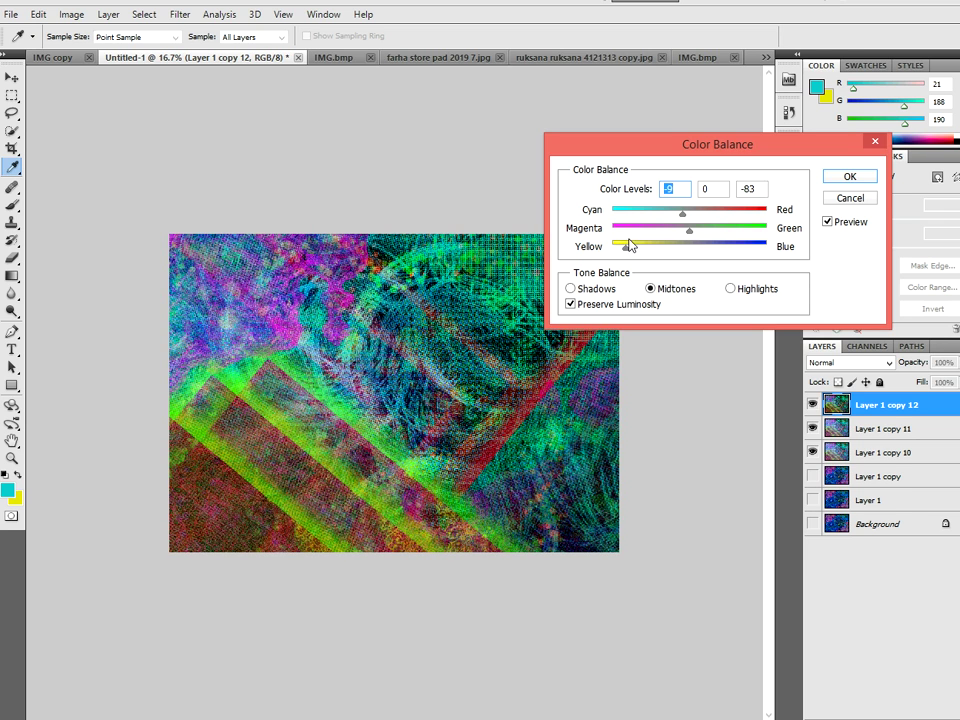
Apply the greener, yellower Color Balance to copy 12 and return to the collage with the Zoom tool.
click(850, 178)
key(v)
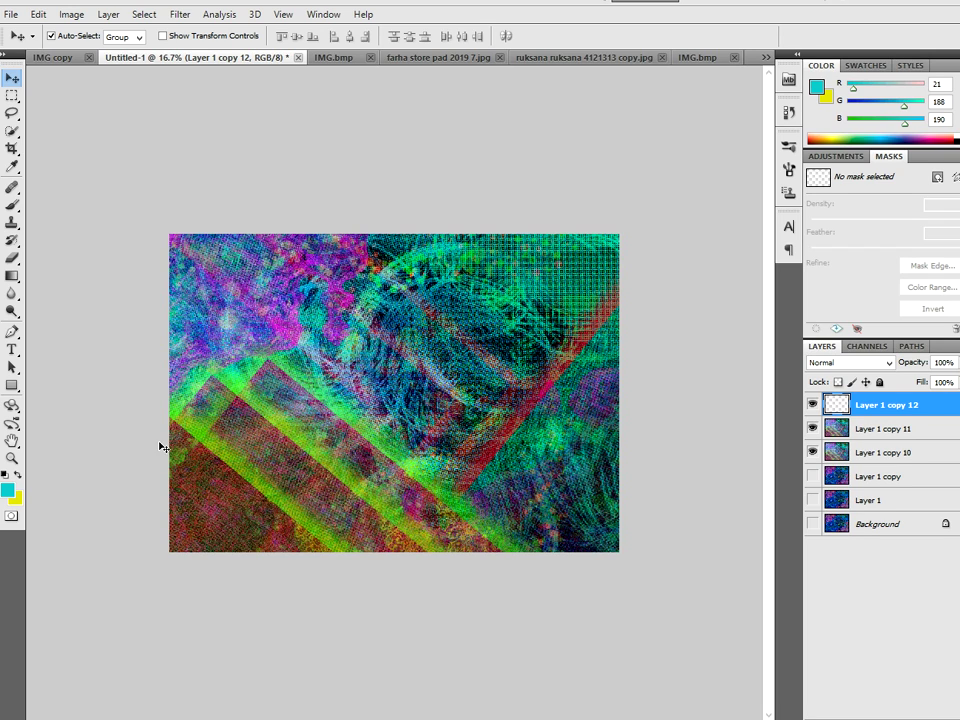
click(11, 458)
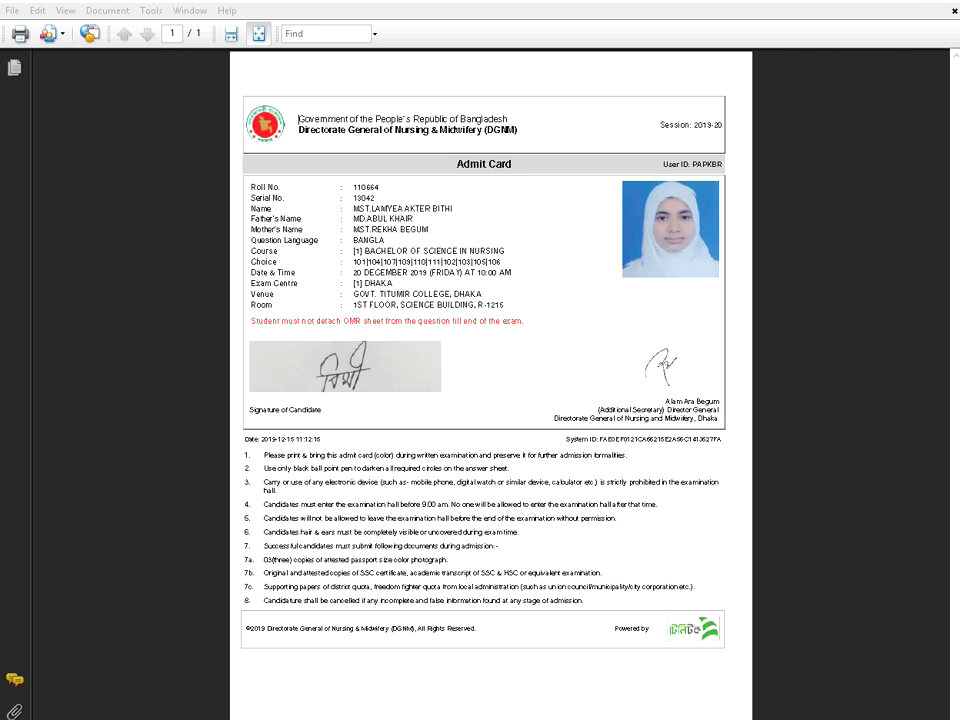
right_click(706, 718)
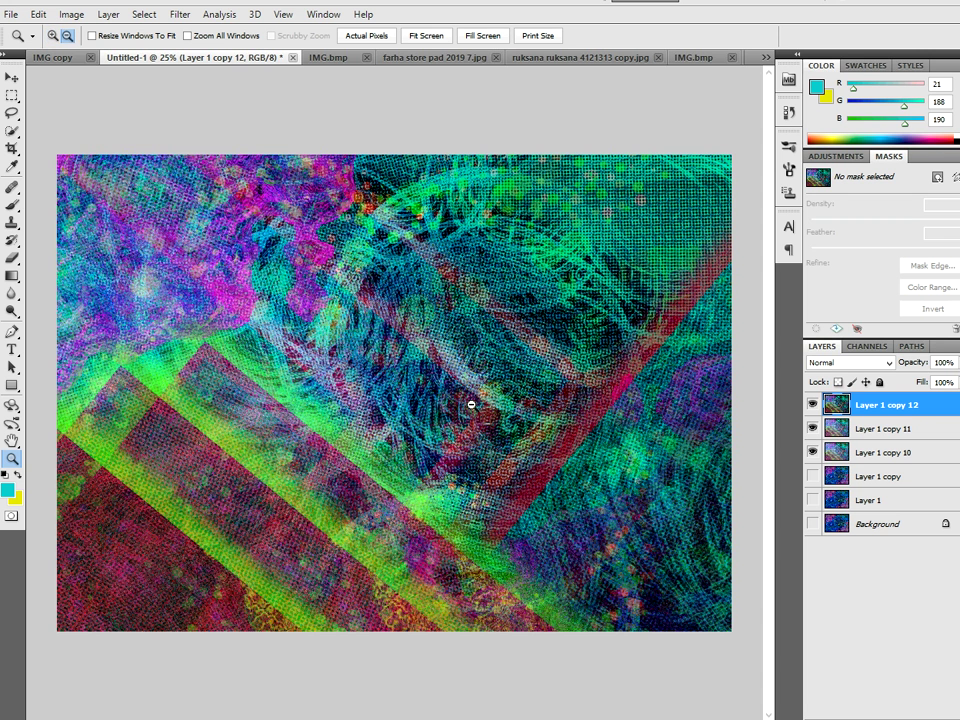
alt+click(452, 429)
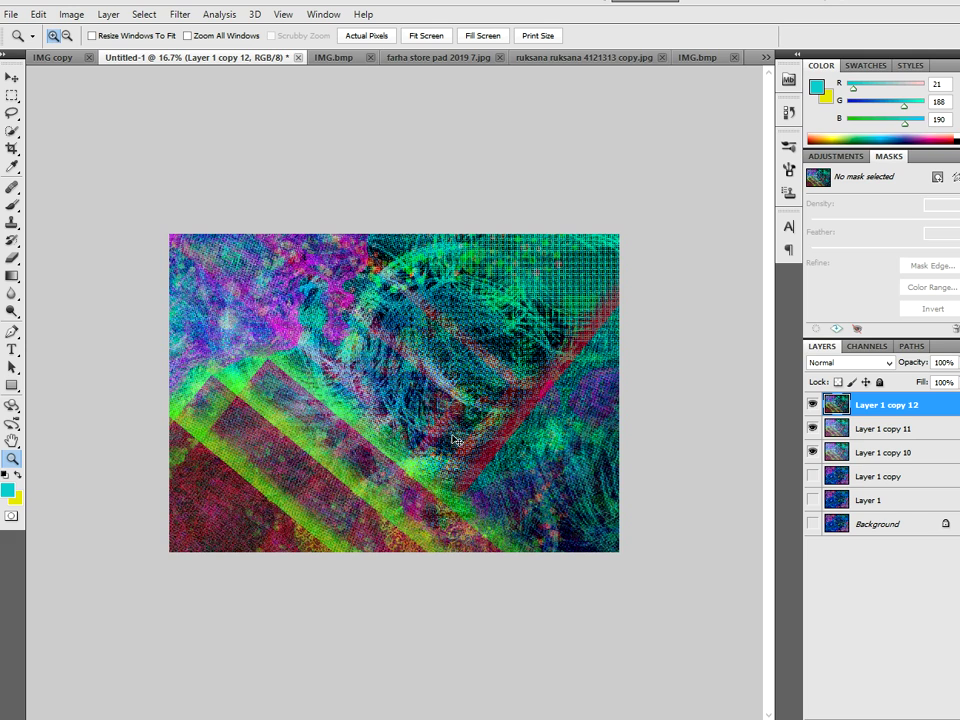
Duplicate the top layer as Layer 1 copy 13 and start warping it.
key(ctrl+j)
click(38, 14)
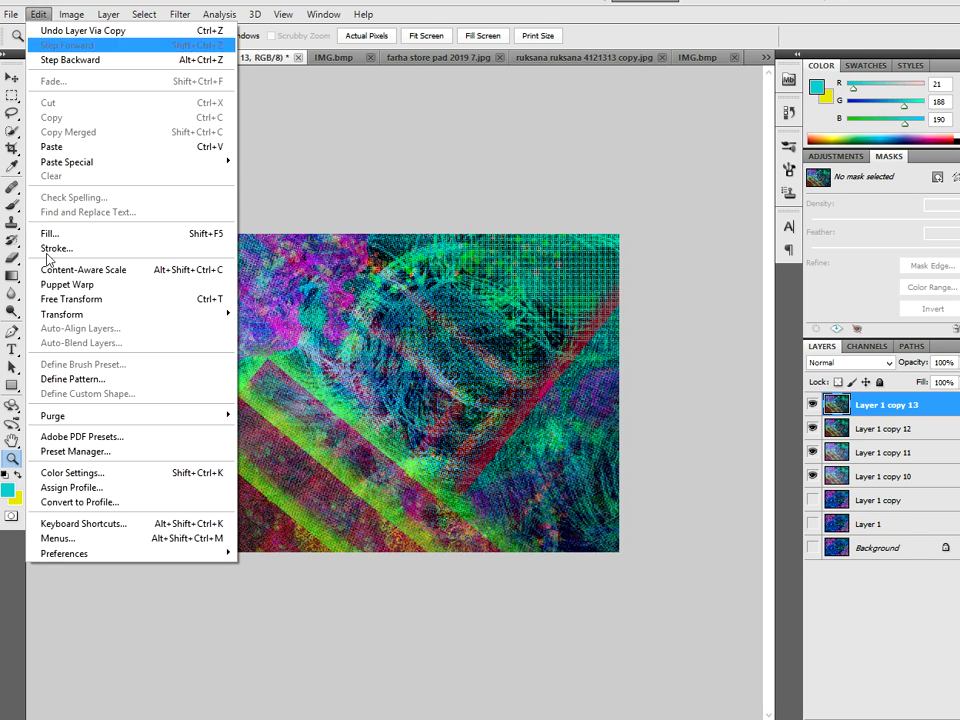
click(317, 405)
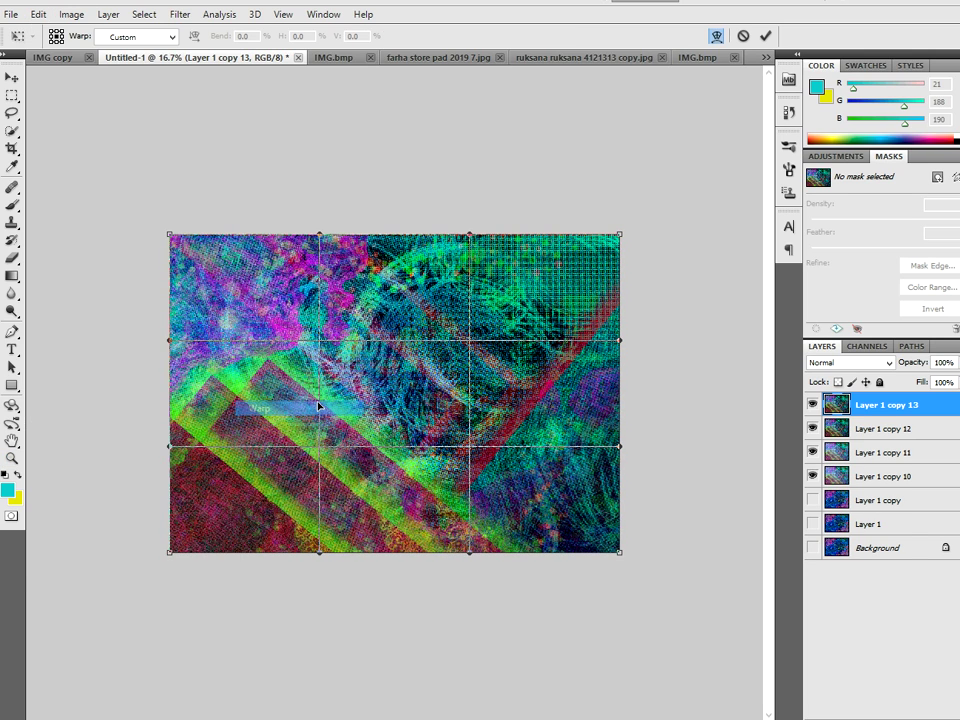
drag(300, 330, 385, 346)
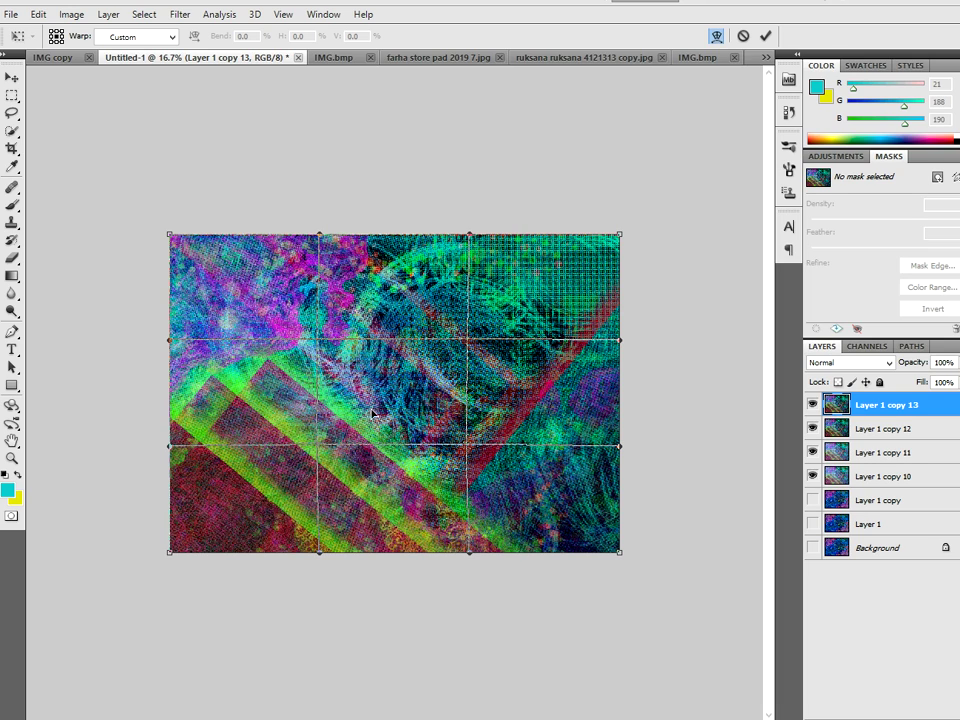
Bend the warp mesh into arching bands, then end the warp.
mouse_move(293, 246)
mouse_down()
mouse_move(326, 265)
mouse_move(404, 362)
mouse_up()
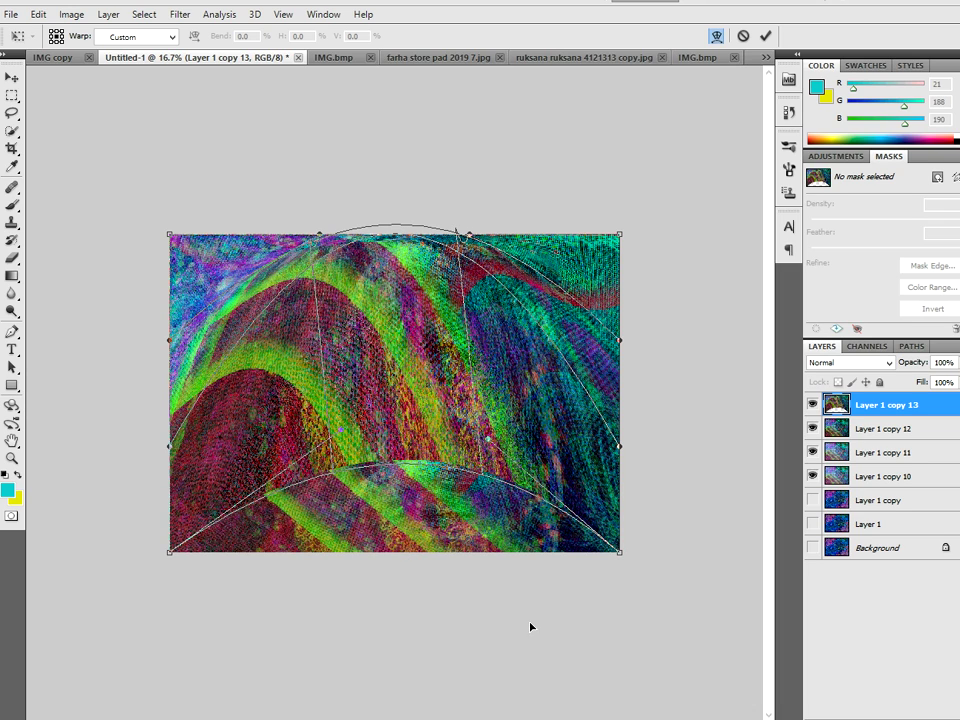
drag(292, 465, 352, 569)
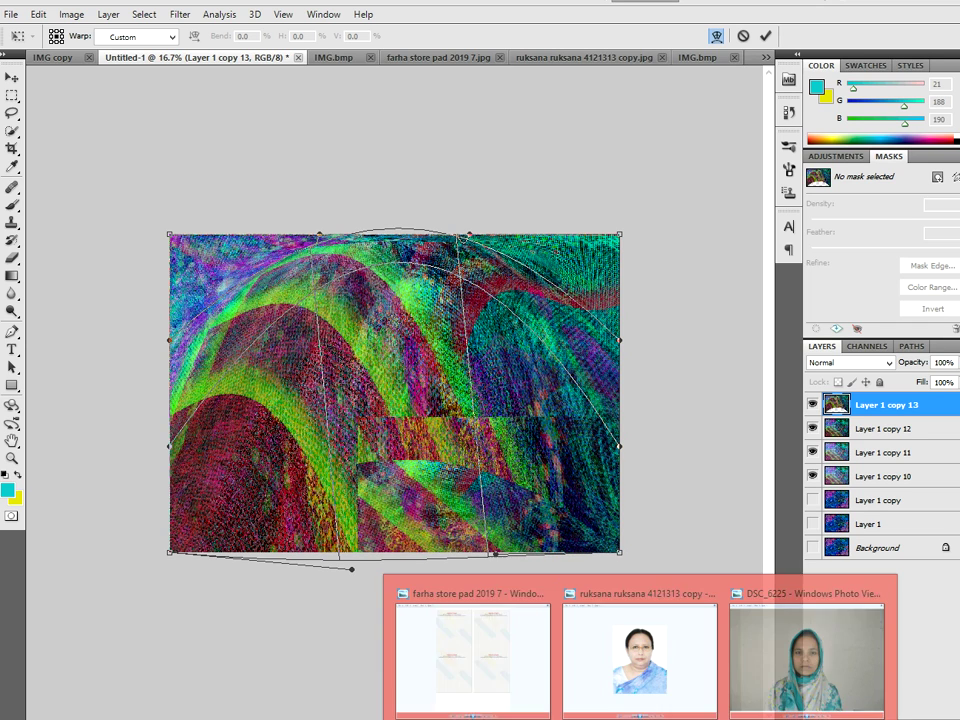
right_click(641, 718)
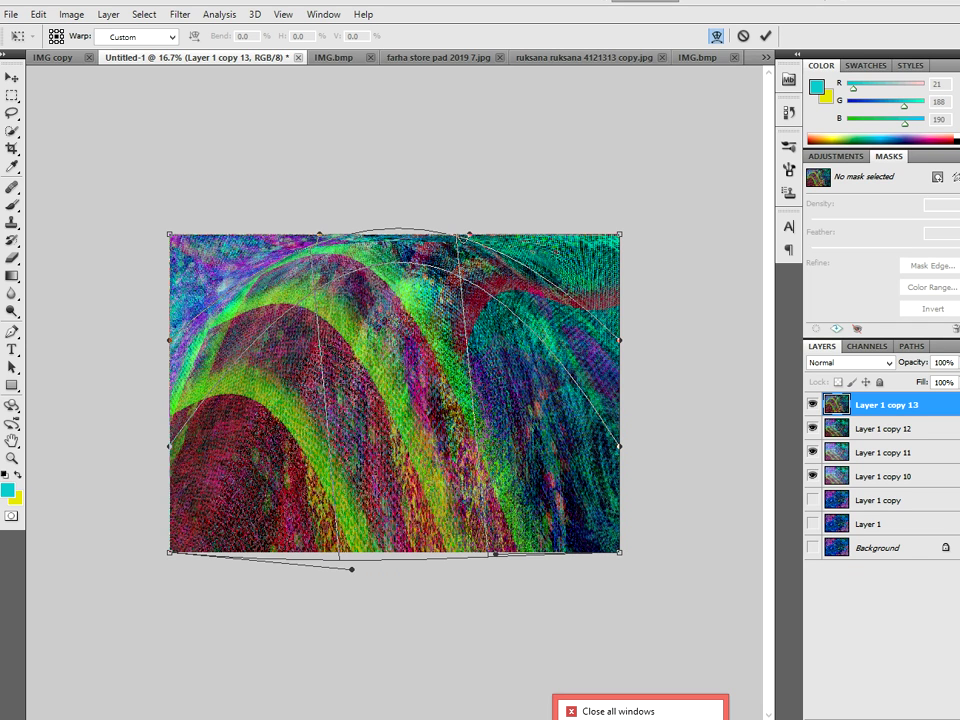
click(327, 514)
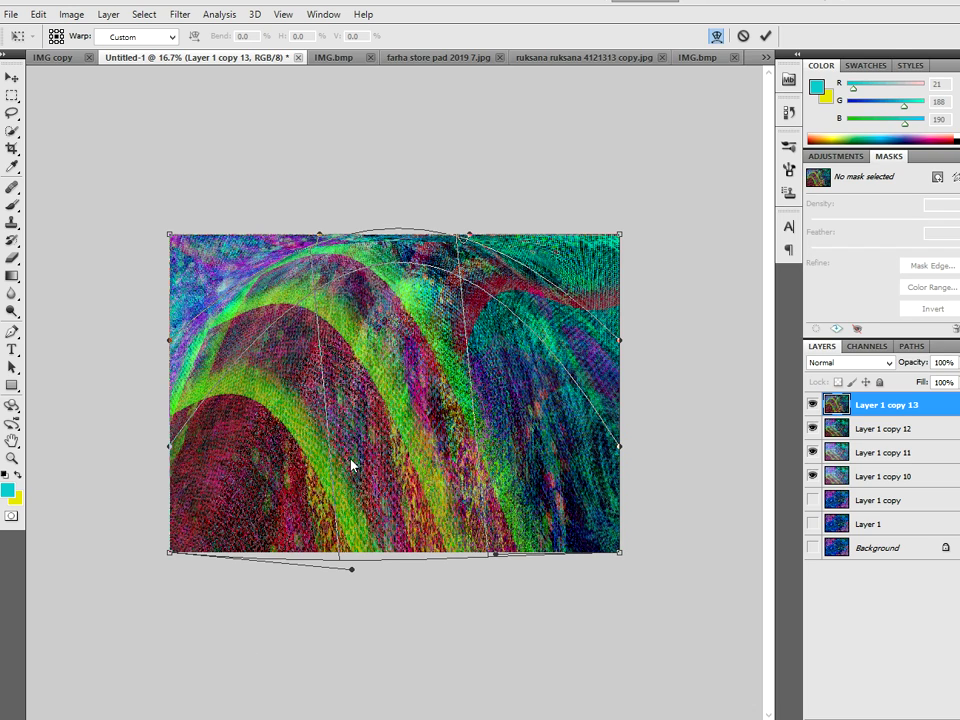
mouse_move(297, 294)
mouse_down()
mouse_move(403, 431)
mouse_move(449, 525)
mouse_move(443, 469)
mouse_up()
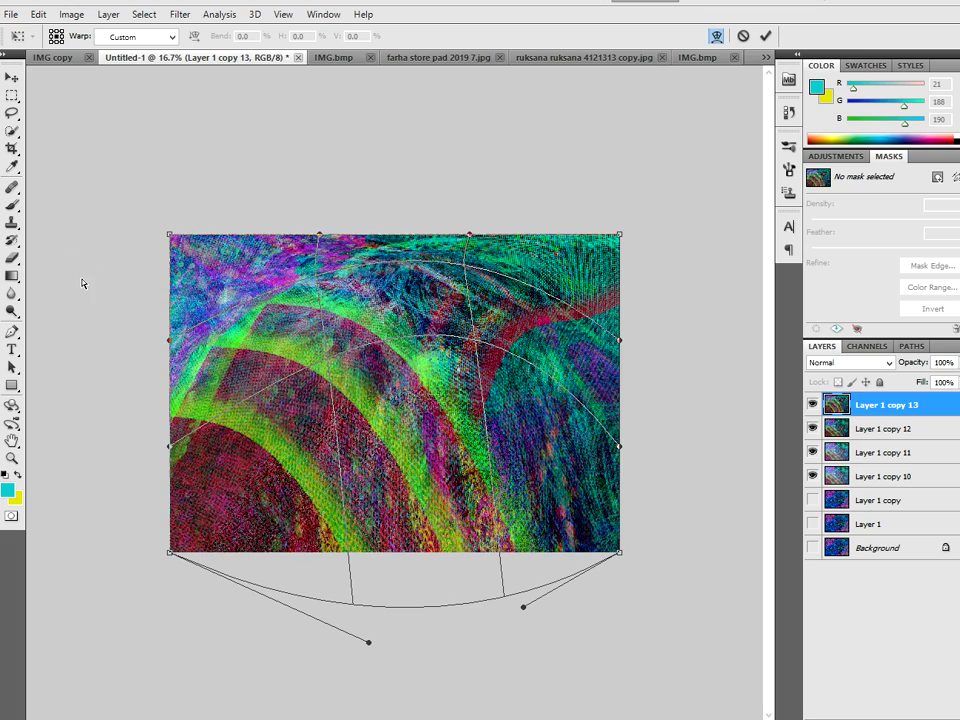
key(Return)
Zoom to 25%, duplicate the top layer as copy 14, and choose the Wave distortion filter.
key(z)
click(380, 362)
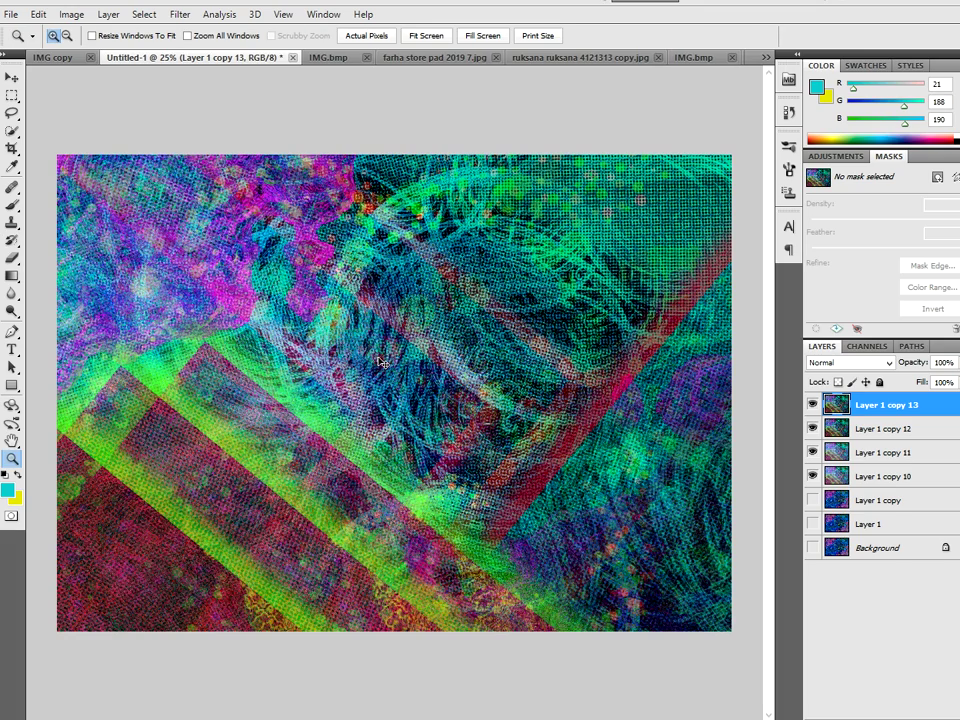
key(ctrl+j)
click(180, 14)
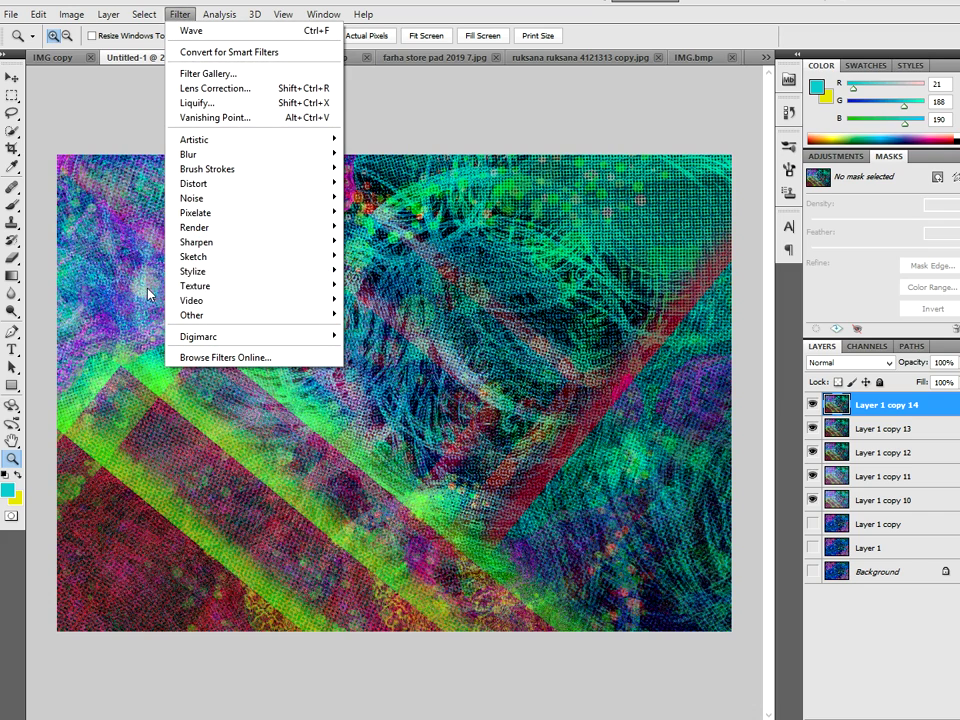
mouse_move(194, 183)
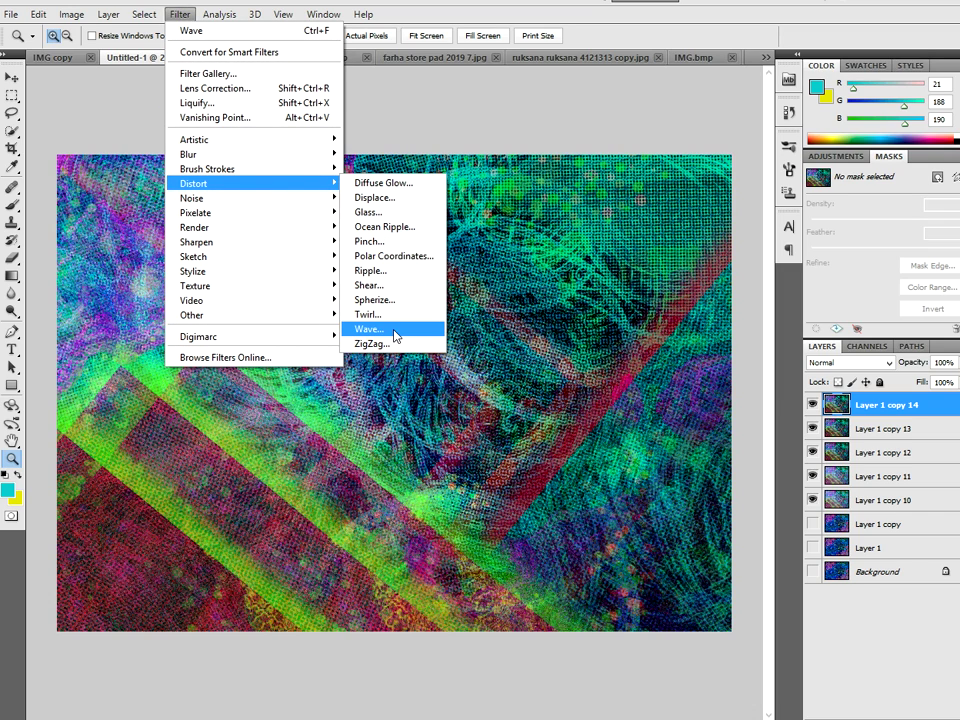
click(370, 329)
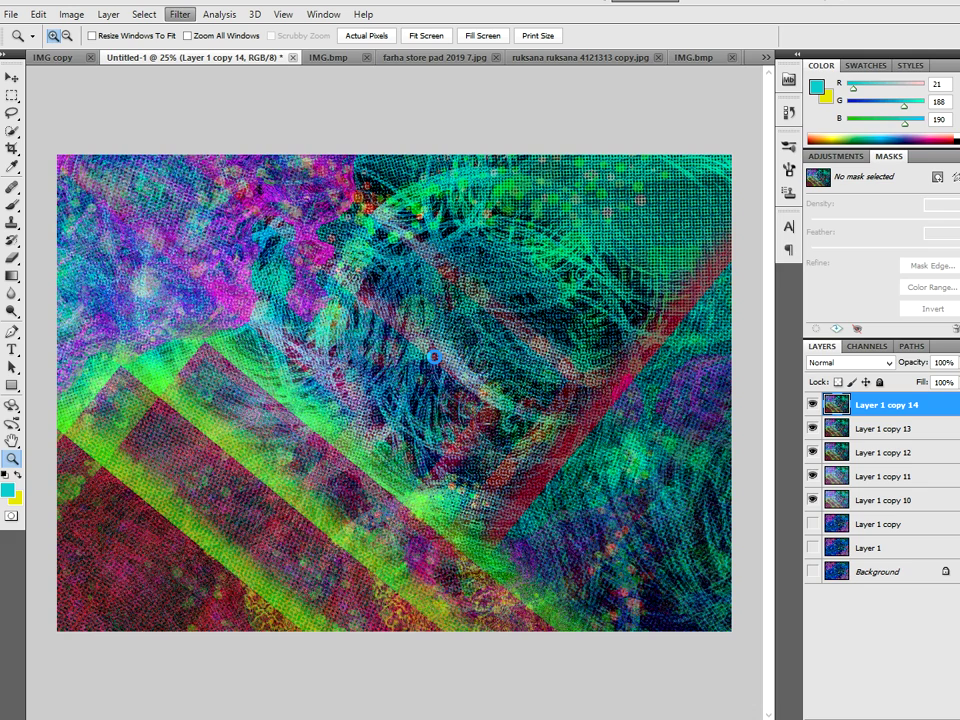
Apply Wave with 36 generators and a maximum wavelength around 406.
key(ctrl+alt+f)
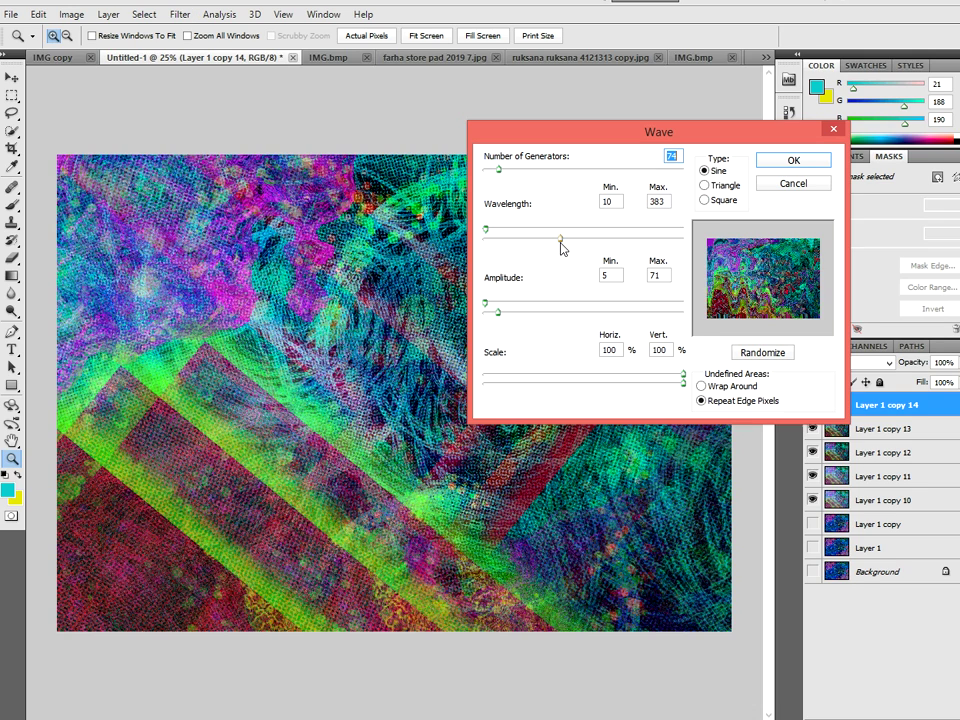
drag(562, 247, 515, 240)
drag(498, 170, 490, 171)
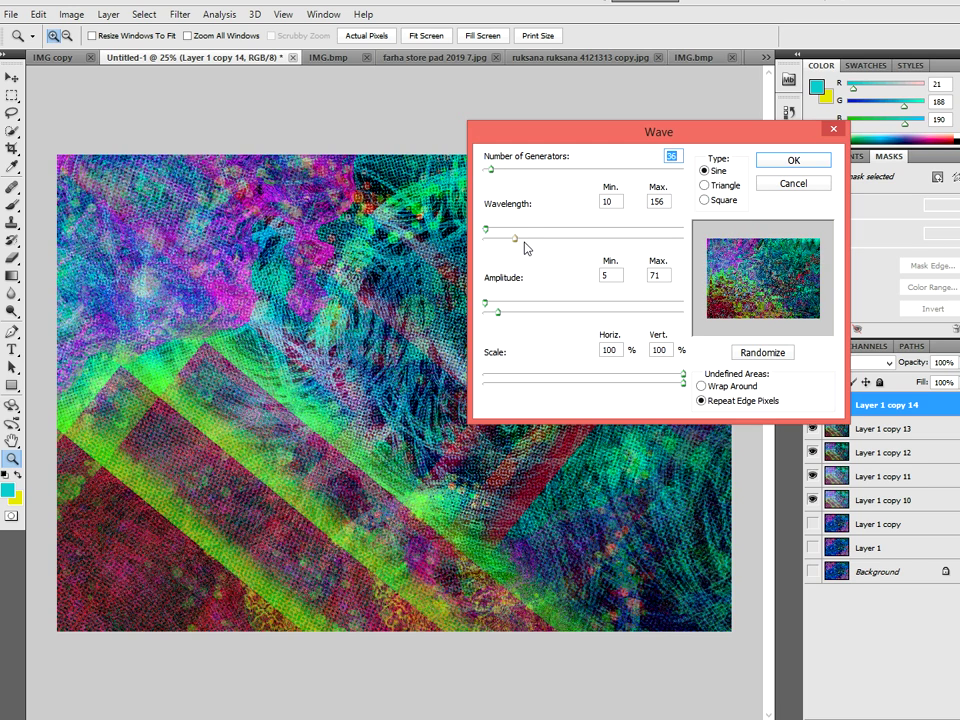
drag(516, 240, 566, 240)
click(793, 161)
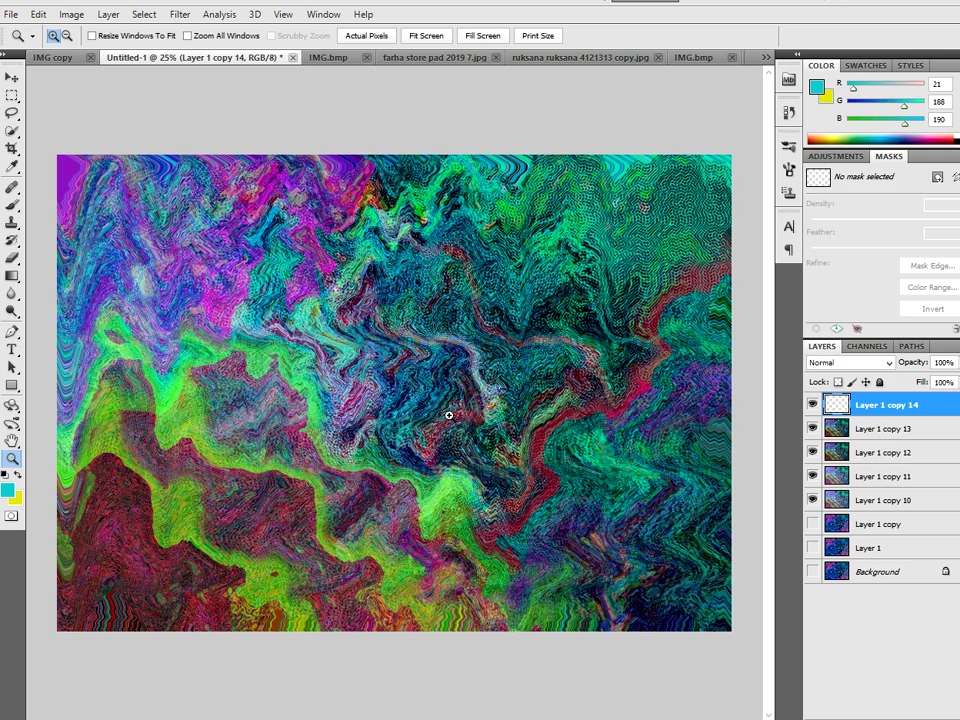
alt+click(447, 411)
click(443, 440)
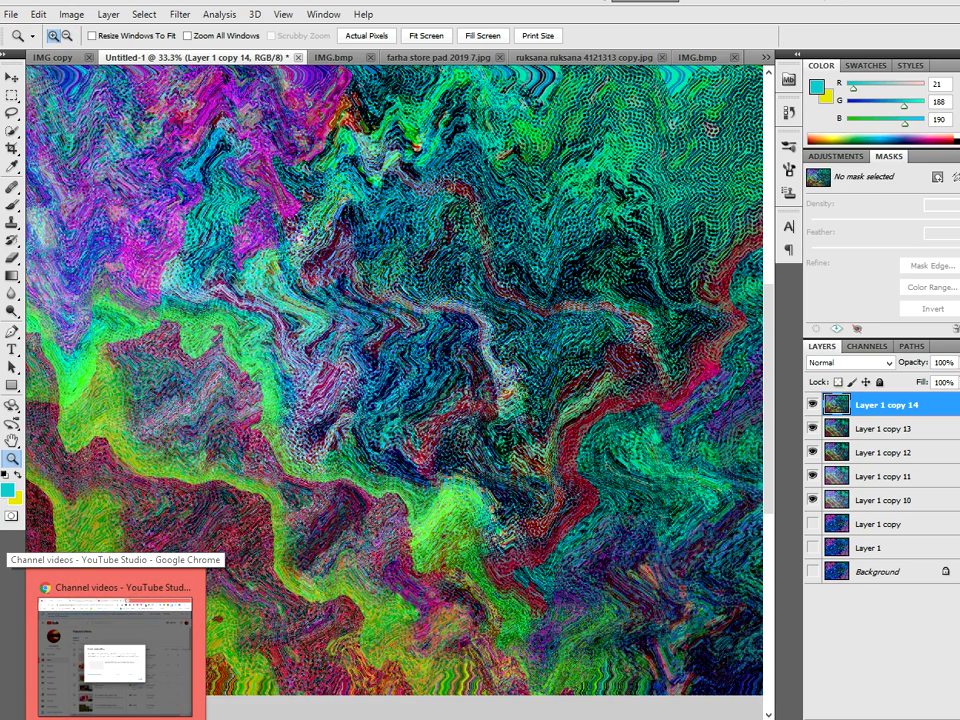
Zoom out until the whole collage fits the window, then duplicate the top layer as copy 15.
alt+click(588, 553)
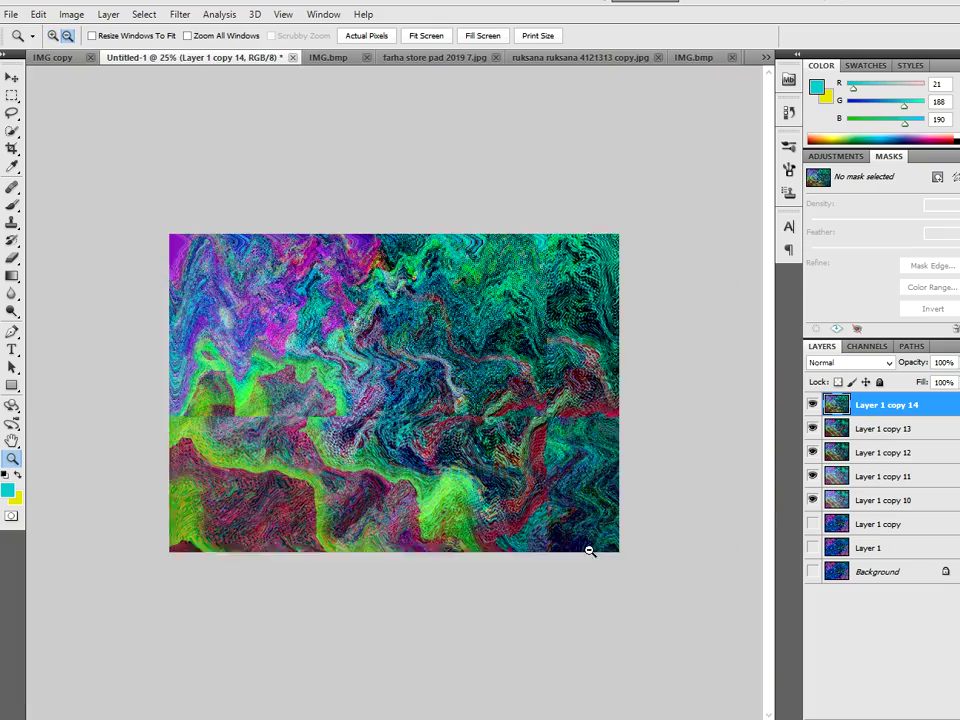
alt+click(588, 551)
click(448, 471)
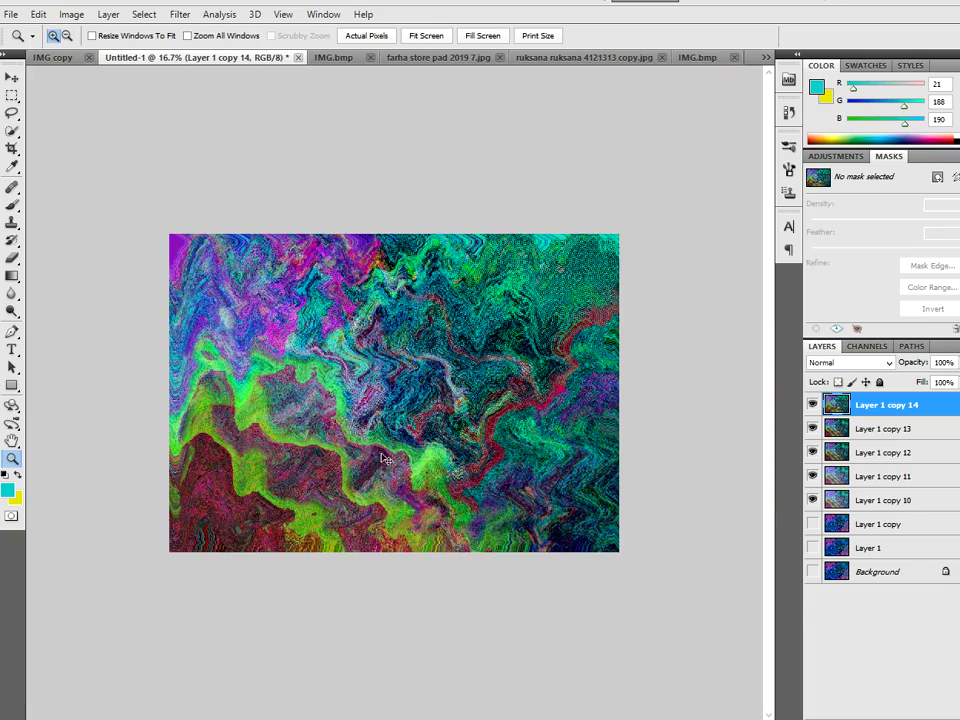
key(ctrl+j)
Rotate Layer 1 copy 15 by 180° and set its blend mode to Color Dodge.
key(ctrl+t)
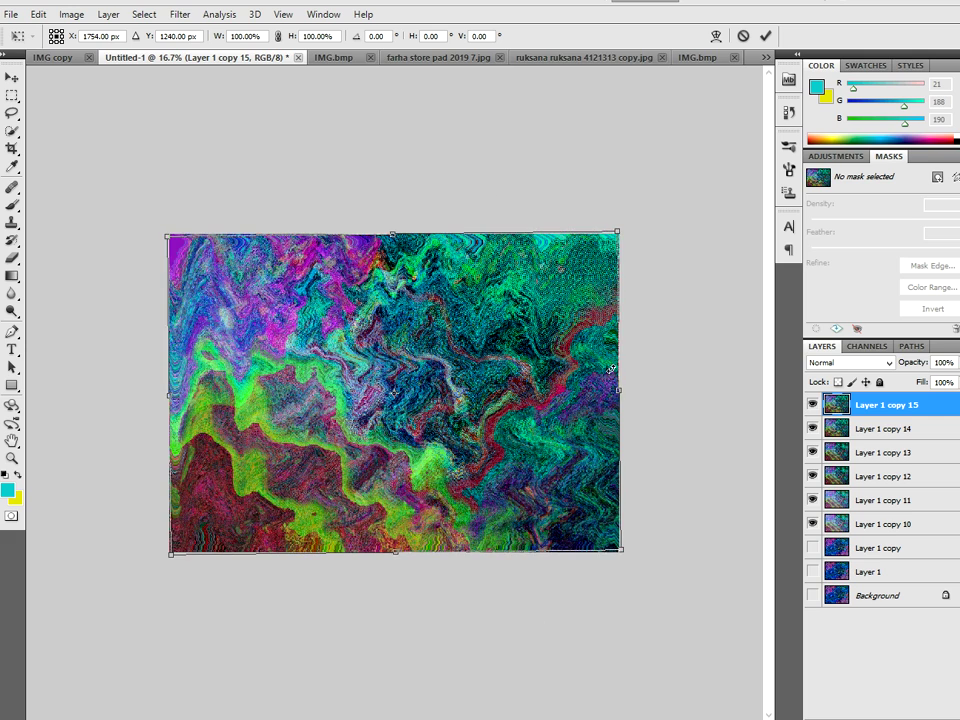
right_click(201, 111)
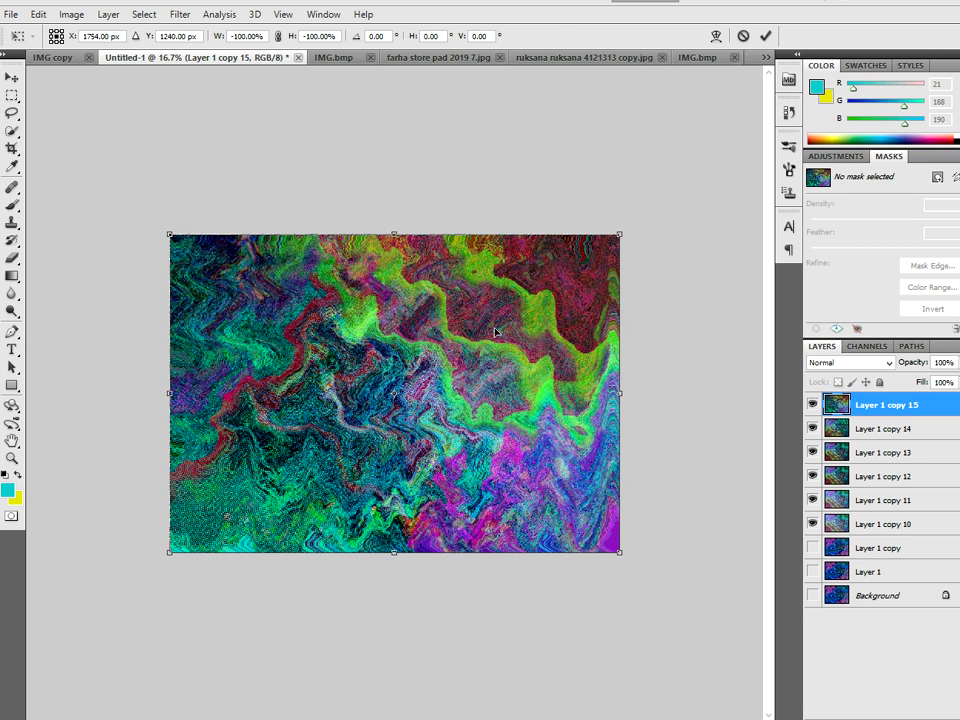
key(Return)
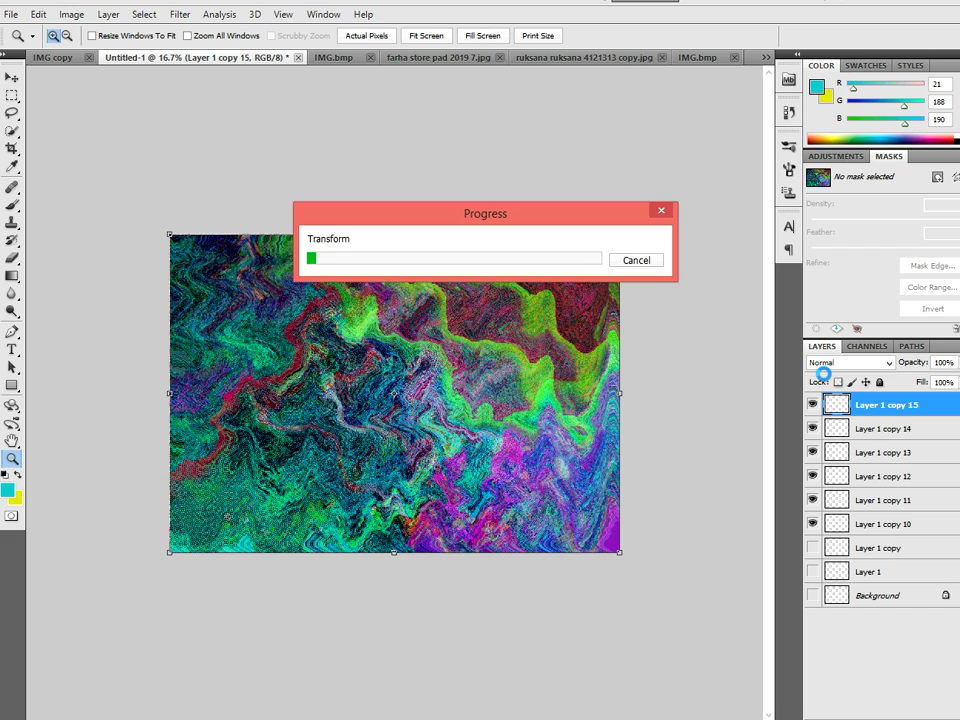
click(840, 363)
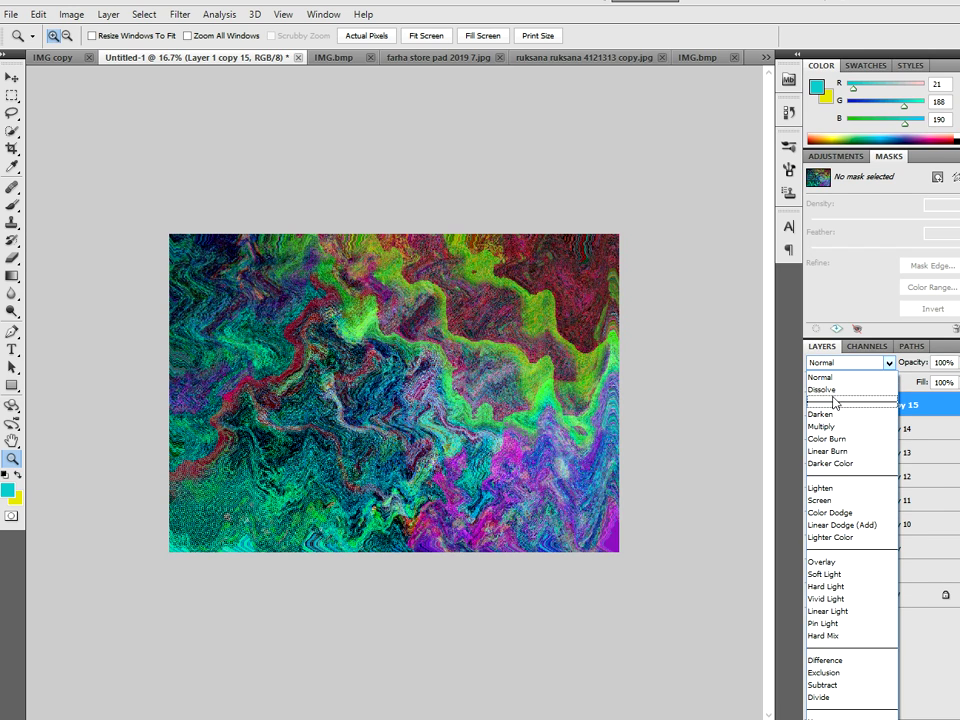
click(834, 389)
key(Down)
key(Down)
key(Down)
key(Down)
key(Down)
key(Down)
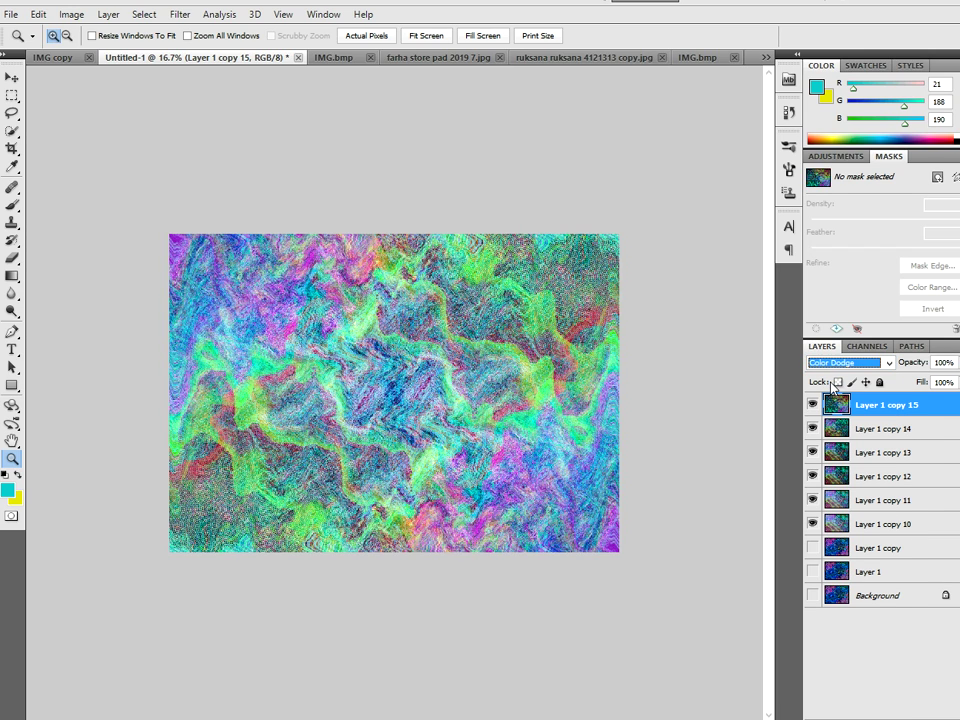
Switch the rotated copy to Lighten, merge visible layers, and duplicate the merged result.
key(Up)
key(Up)
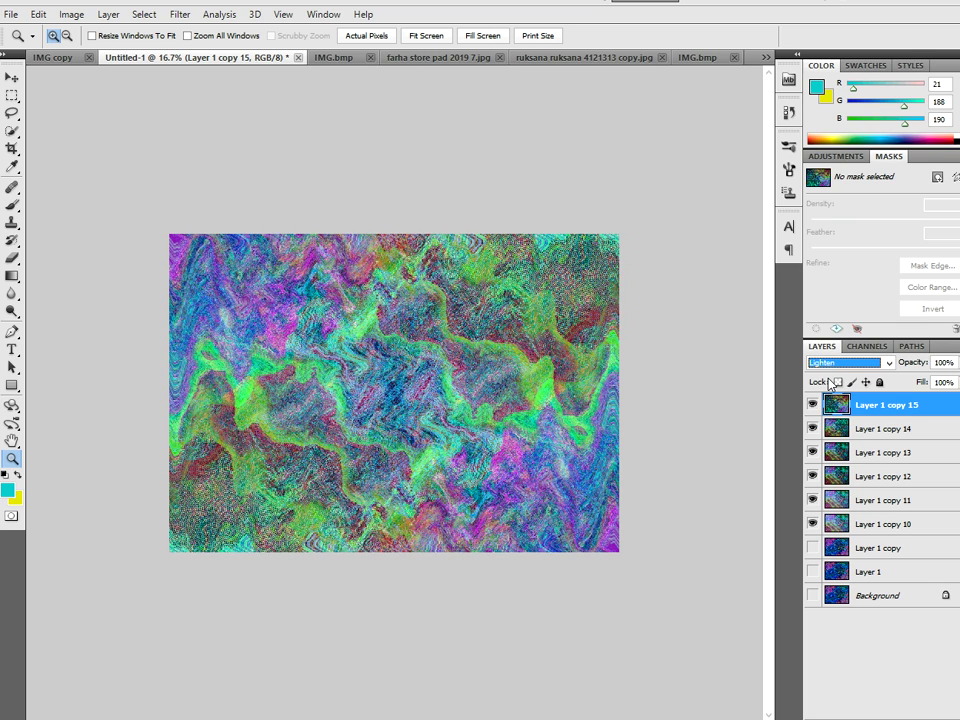
key(ctrl+shift+e)
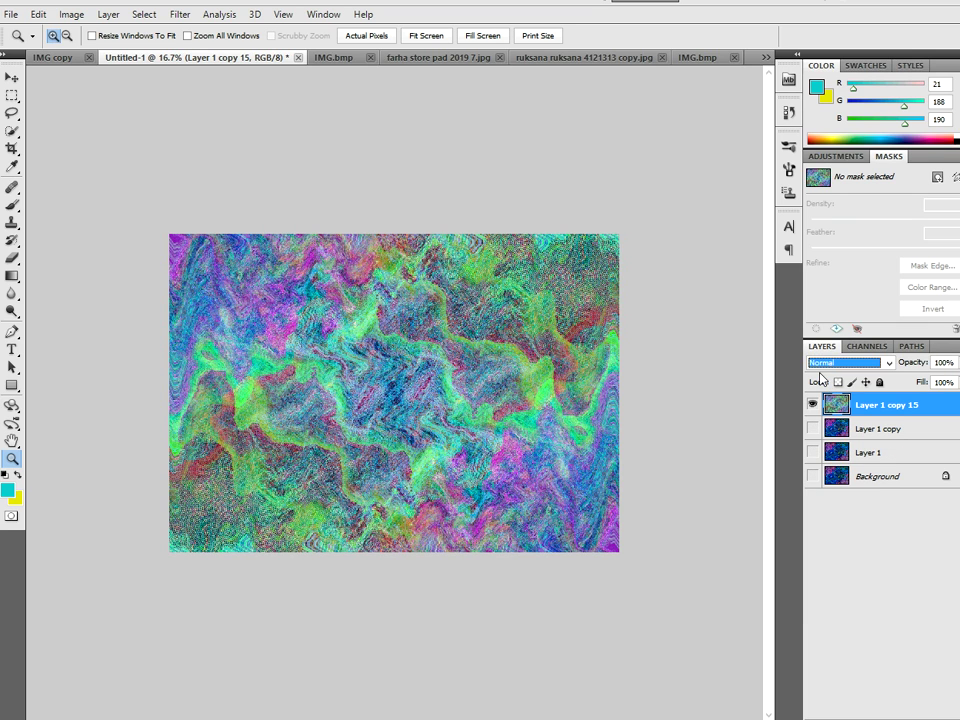
key(ctrl+j)
Darken the duplicate with a Levels midtone of 0.41, then add copy 17 above it.
key(ctrl+l)
drag(677, 262, 731, 265)
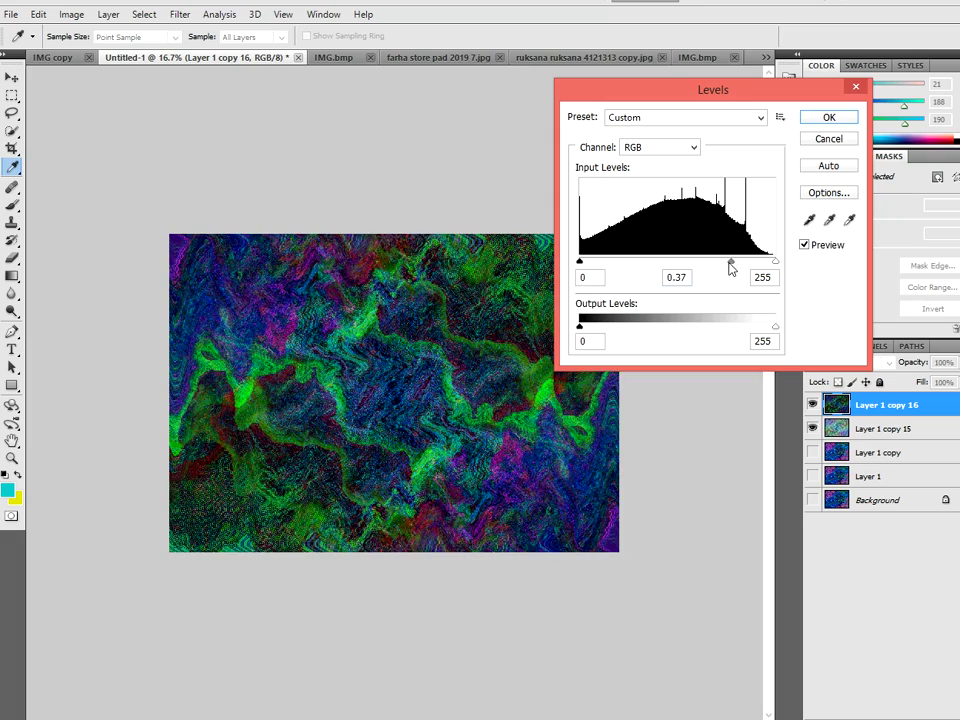
click(827, 118)
key(z)
click(467, 435)
alt+click(469, 435)
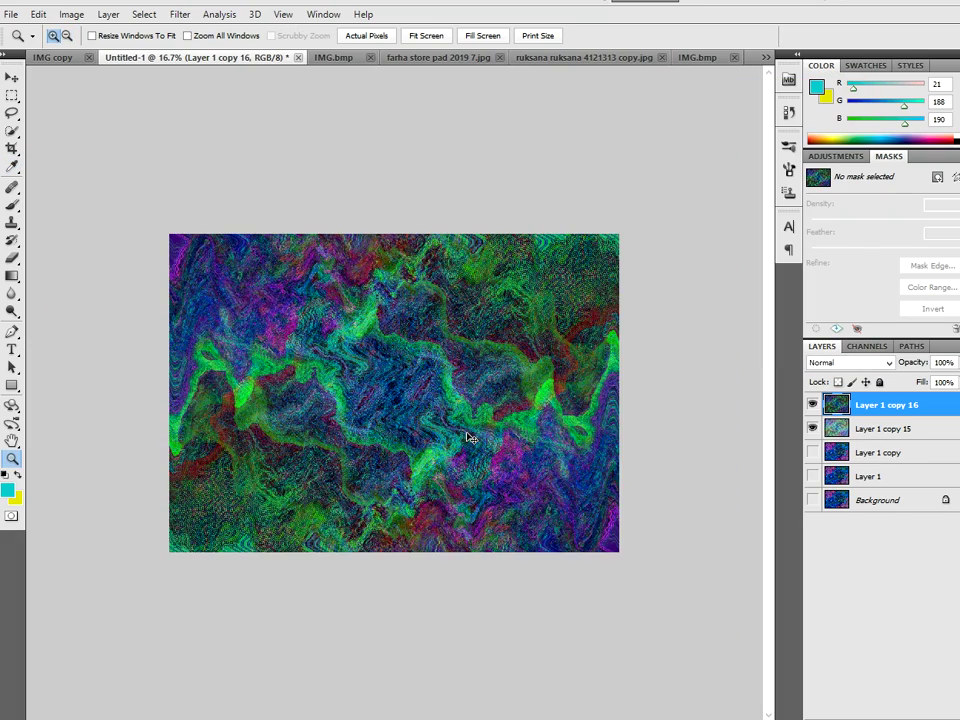
key(ctrl+j)
Blur Layer 1 copy 17 into soft blobs with a Median filter of radius 39 pixels.
click(180, 14)
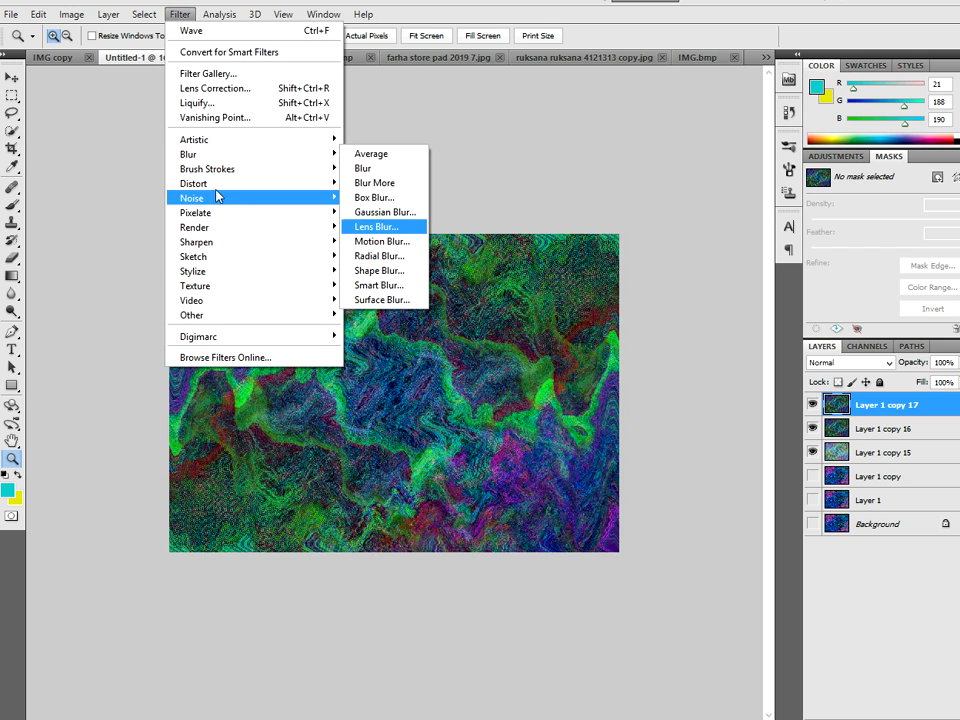
mouse_move(195, 198)
click(405, 243)
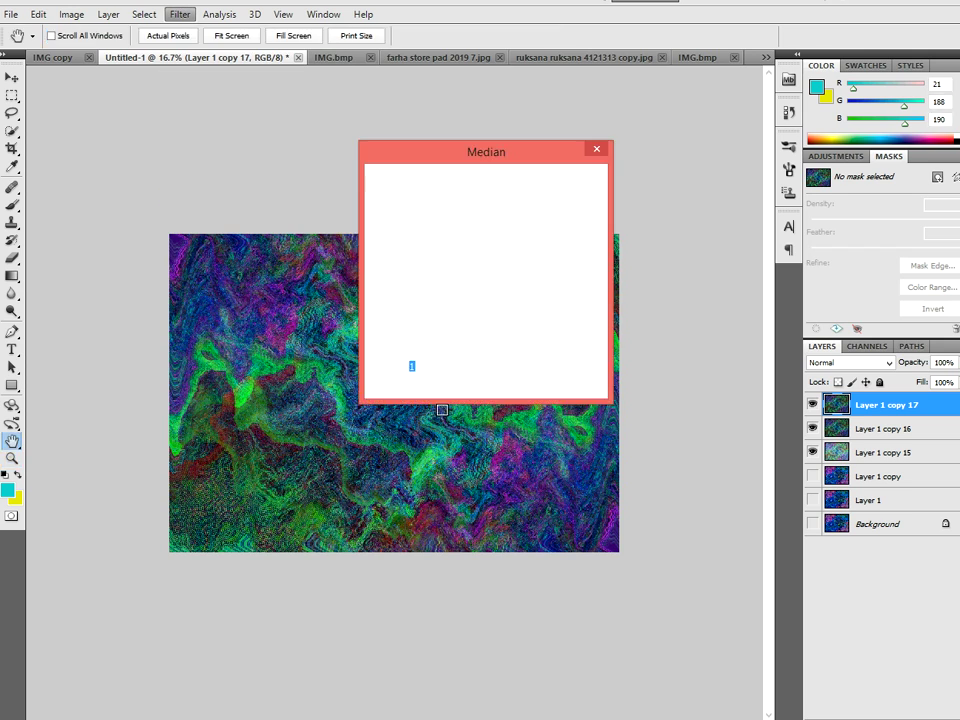
mouse_move(377, 386)
mouse_down()
mouse_move(449, 390)
mouse_move(435, 388)
mouse_up()
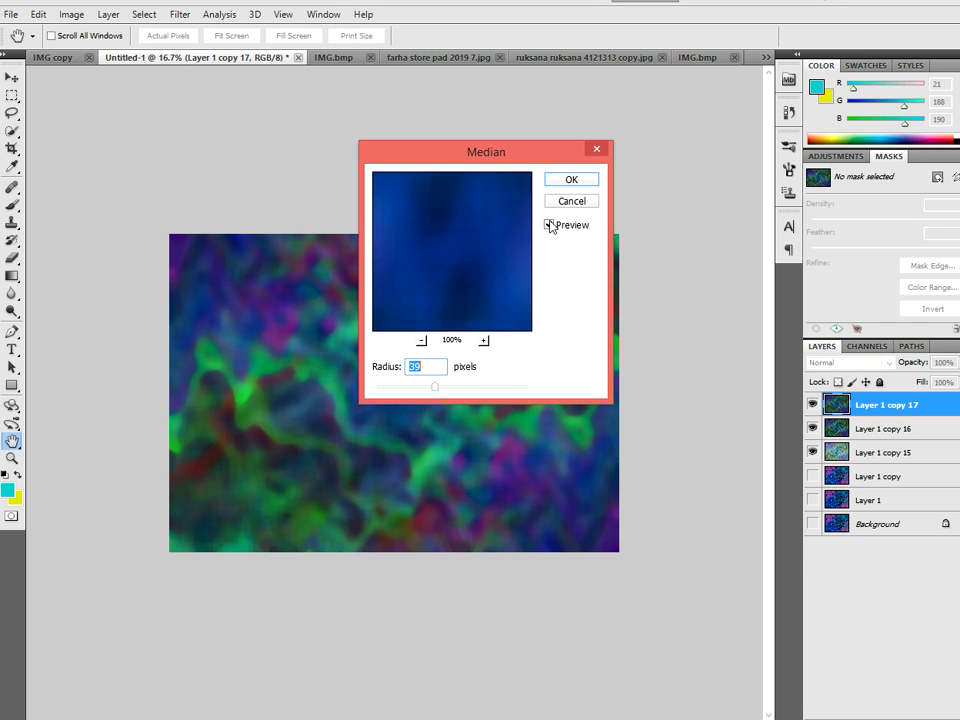
click(567, 181)
key(z)
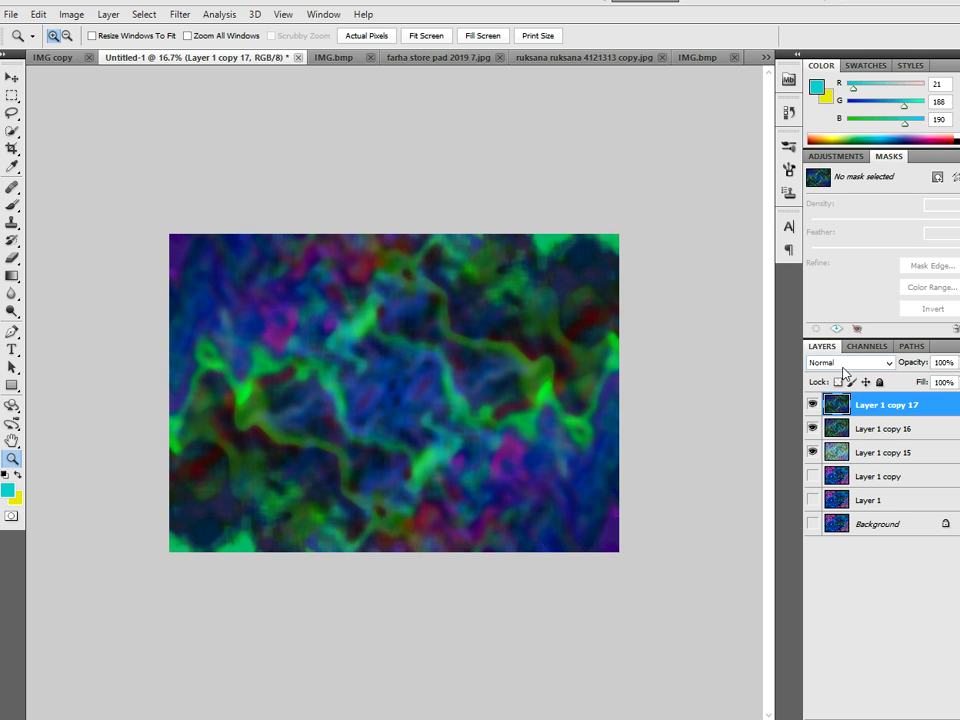
Try Soft Light and Color Burn blend modes on the blurred median layer.
click(841, 364)
click(834, 393)
key(Down)
key(Down)
key(Down)
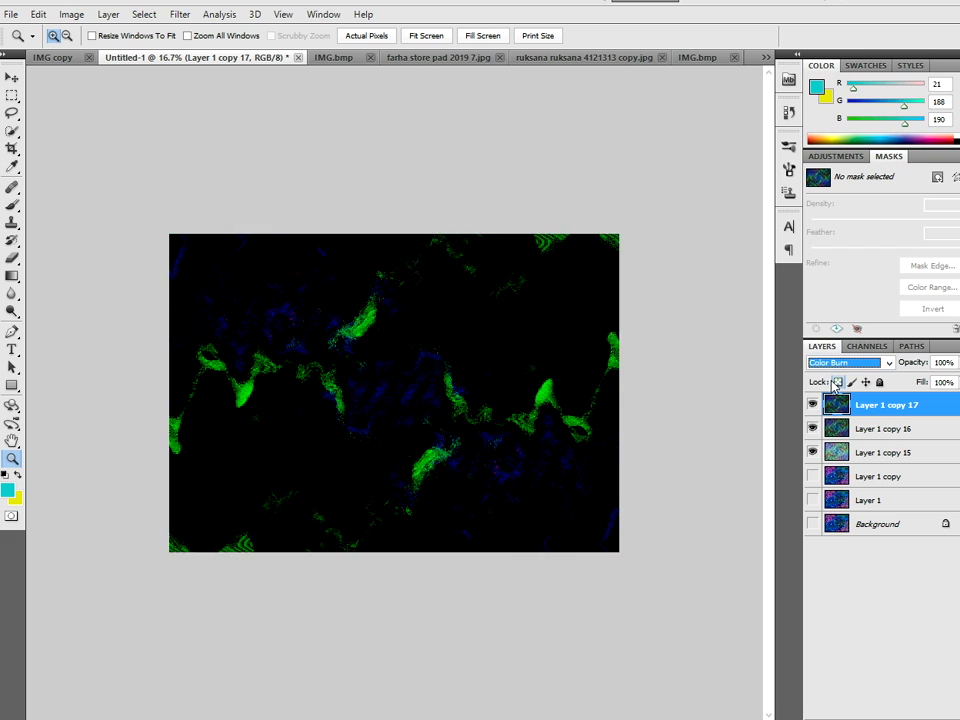
key(Down)
key(Down)
key(Down)
key(Down)
key(Down)
key(Down)
key(Down)
key(Down)
key(Down)
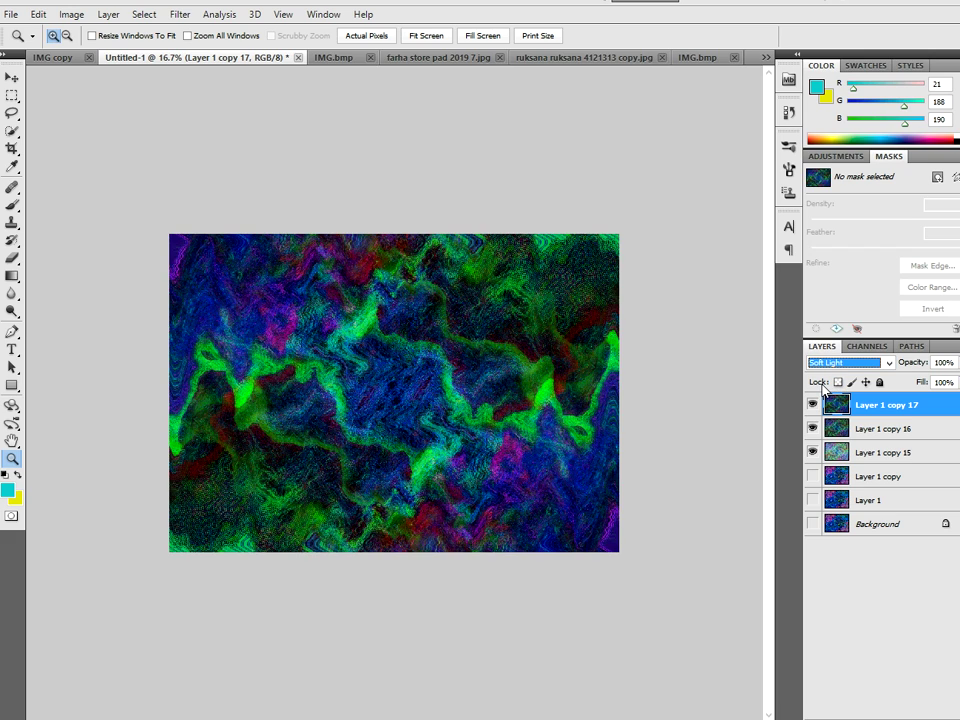
key(Down)
key(Up)
Delete the blurred layer and make a fresh duplicate of Layer 1 copy 16.
click(461, 388)
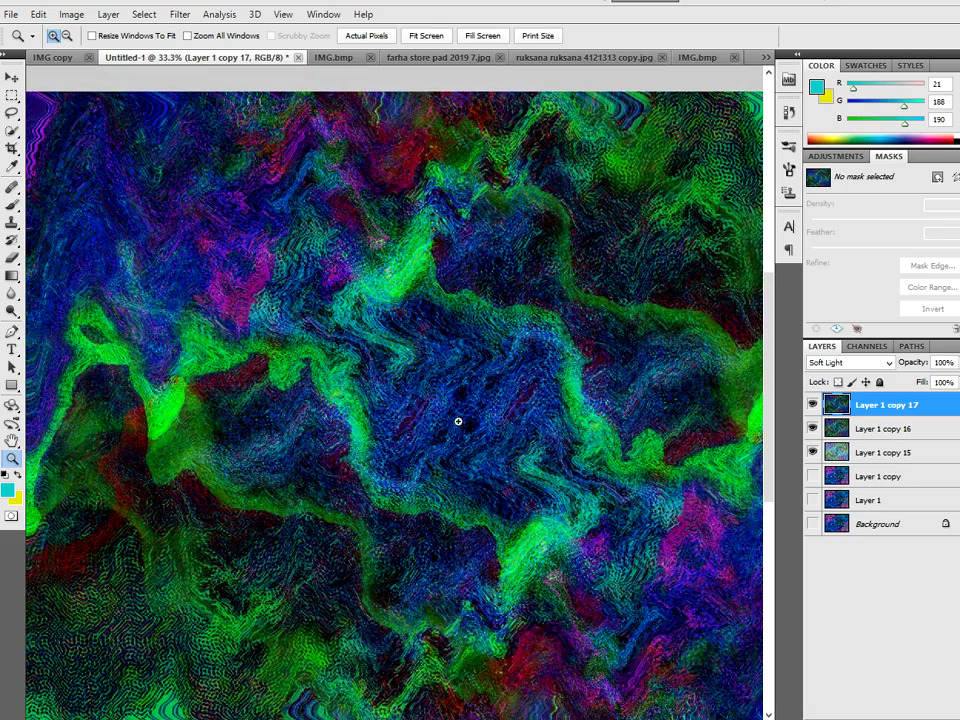
alt+click(514, 380)
alt+click(478, 383)
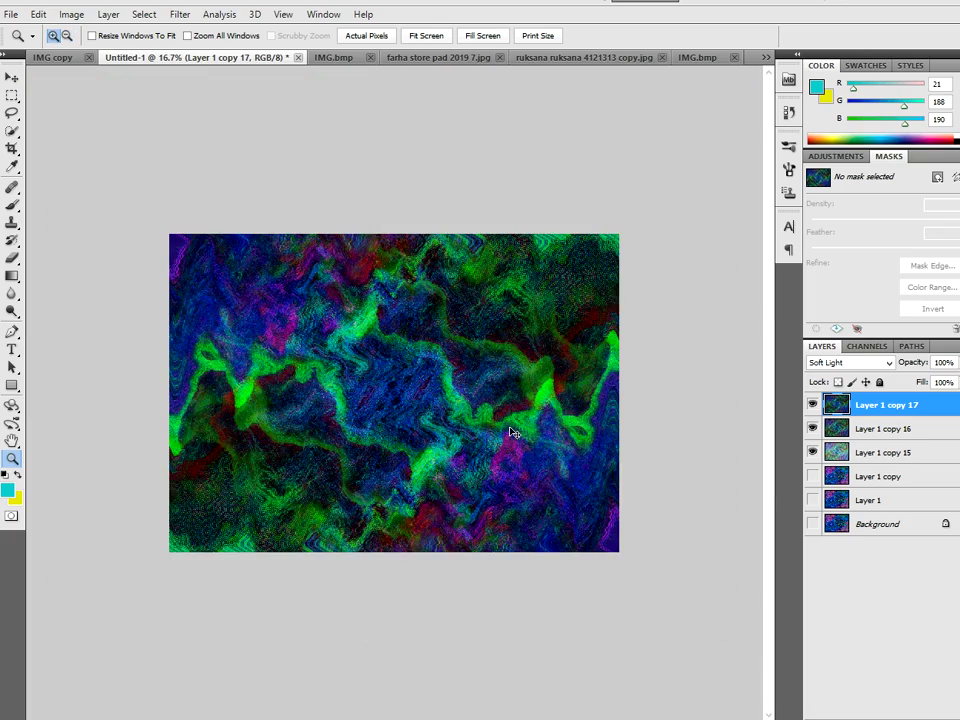
key(Delete)
key(ctrl+j)
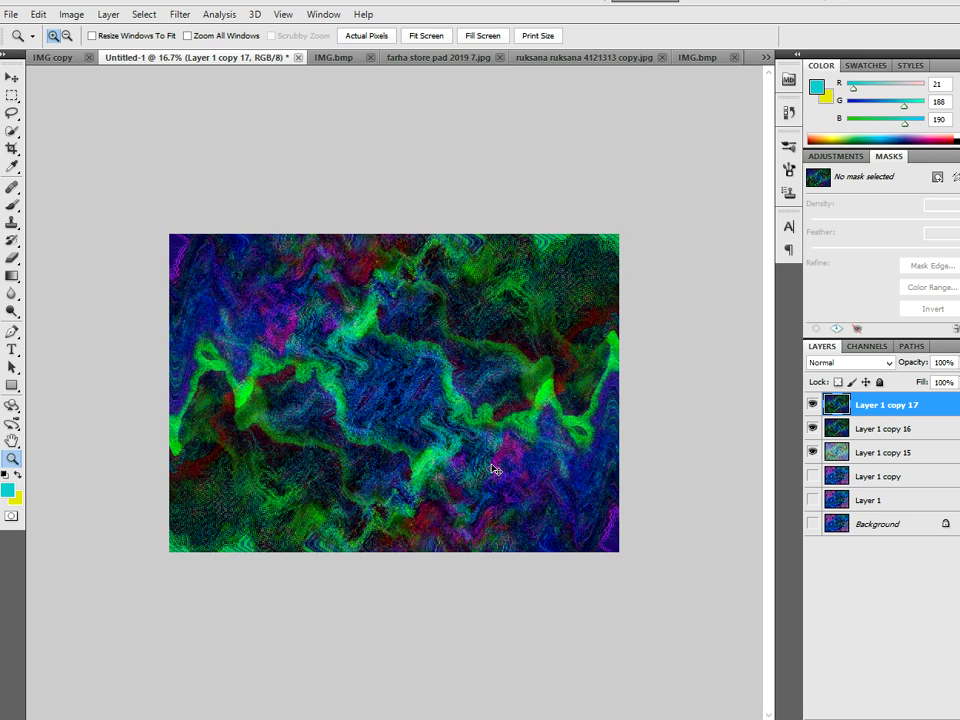
Apply Levels with black input 24 and midtone 1.46 to the new copy.
key(ctrl+l)
drag(678, 261, 651, 261)
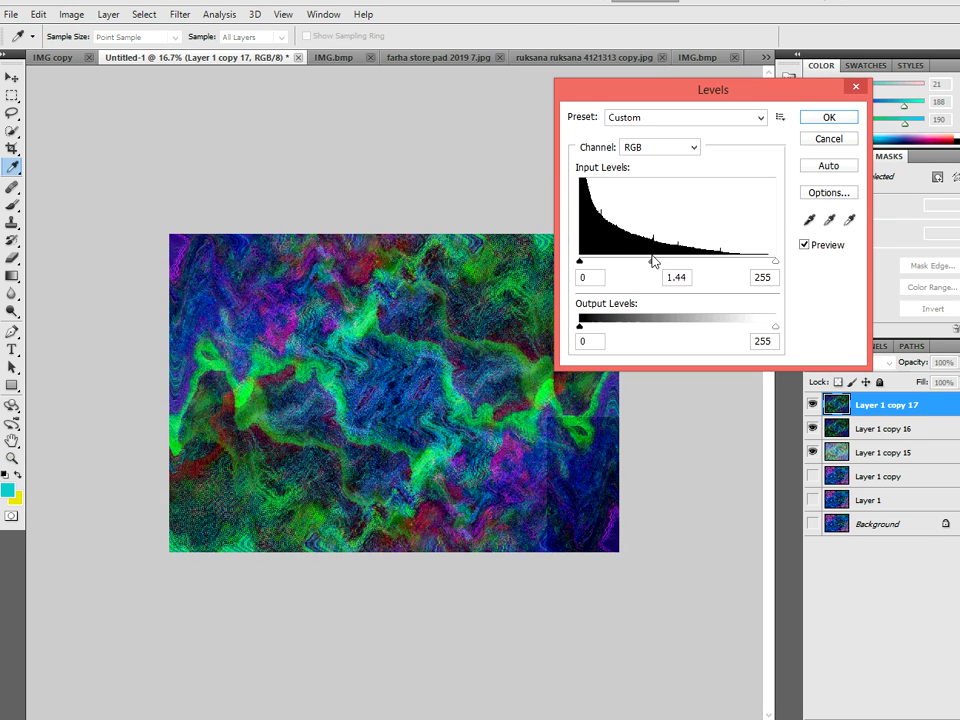
drag(580, 261, 598, 261)
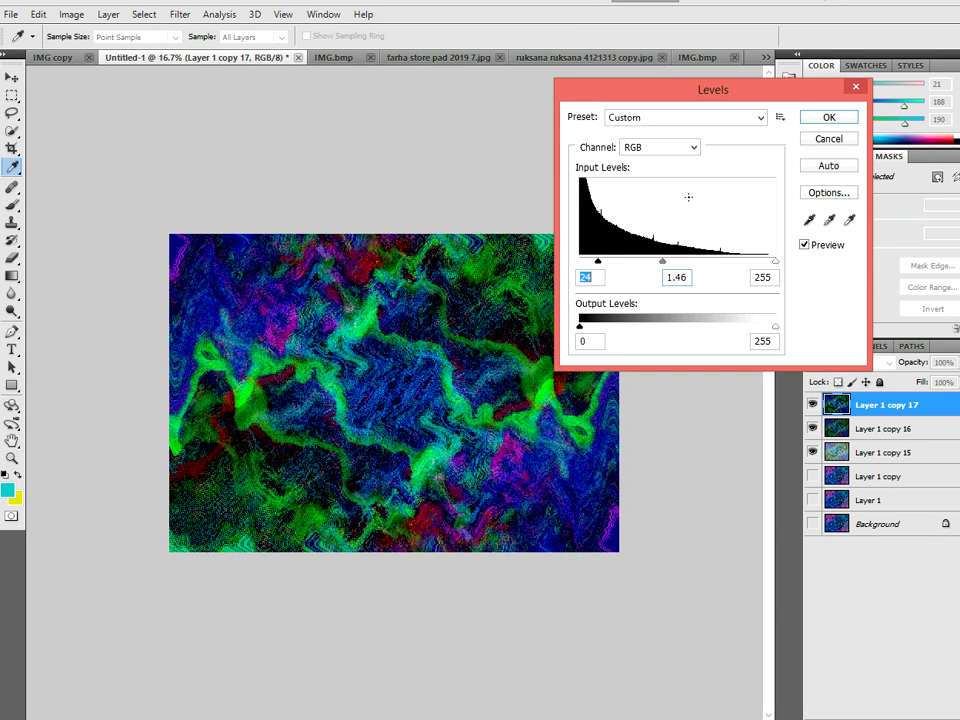
click(817, 120)
Apply a midtone Color Balance of +15, 0, +56 to push toward red and blue.
key(ctrl+b)
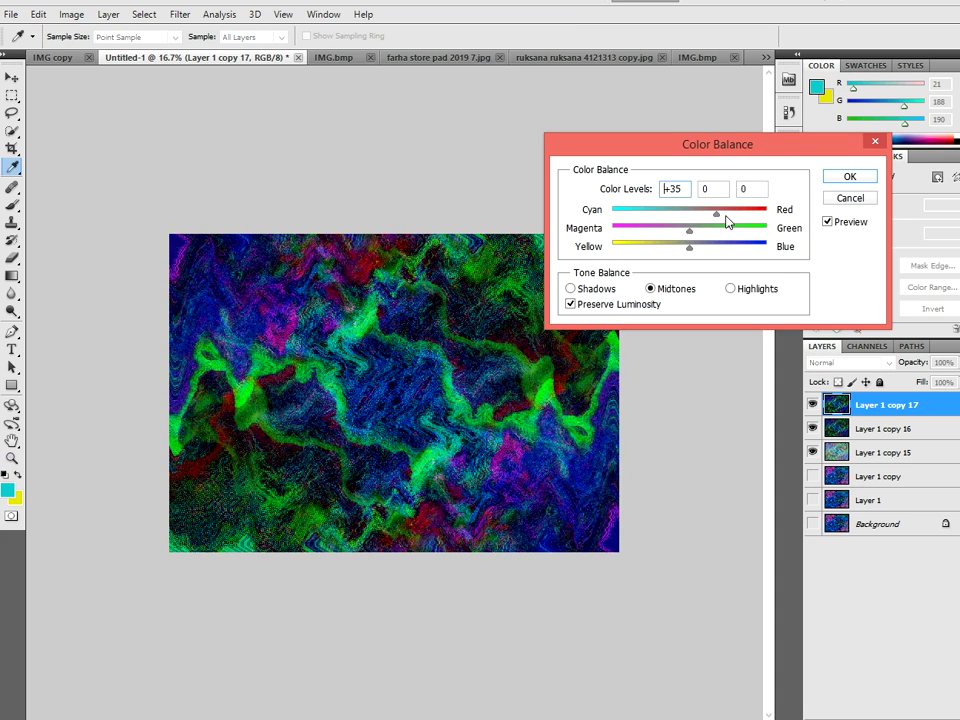
drag(727, 221, 731, 221)
mouse_move(645, 253)
mouse_down()
mouse_move(628, 249)
mouse_move(721, 249)
mouse_move(627, 249)
mouse_move(733, 249)
mouse_up()
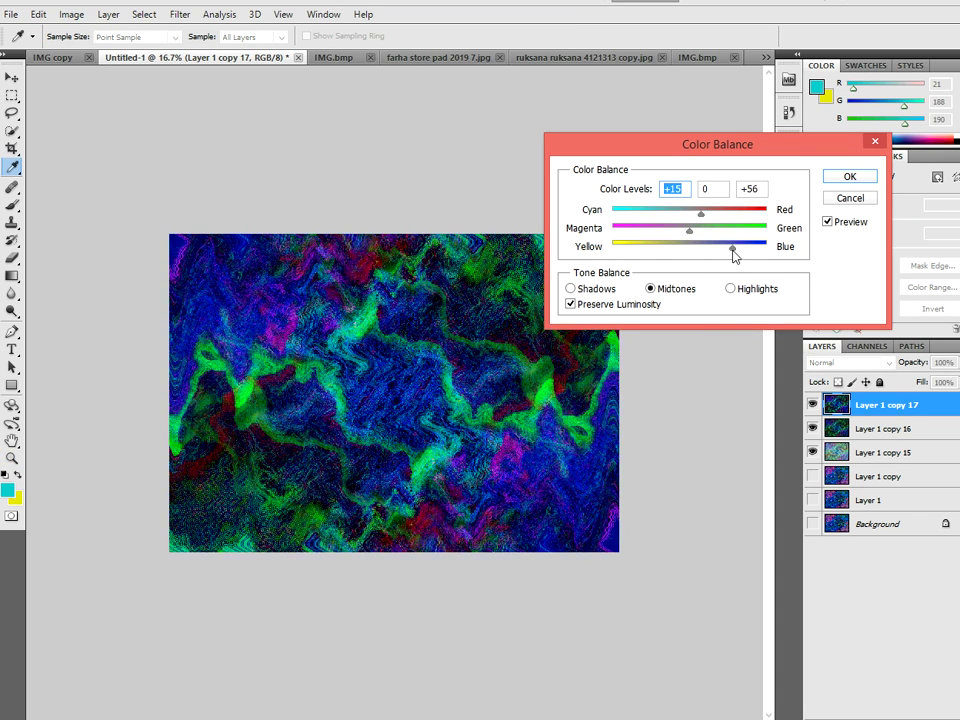
click(850, 176)
Duplicate the colour-adjusted layer as Layer 1 copy 18 and zoom in on the image centre.
key(z)
click(388, 402)
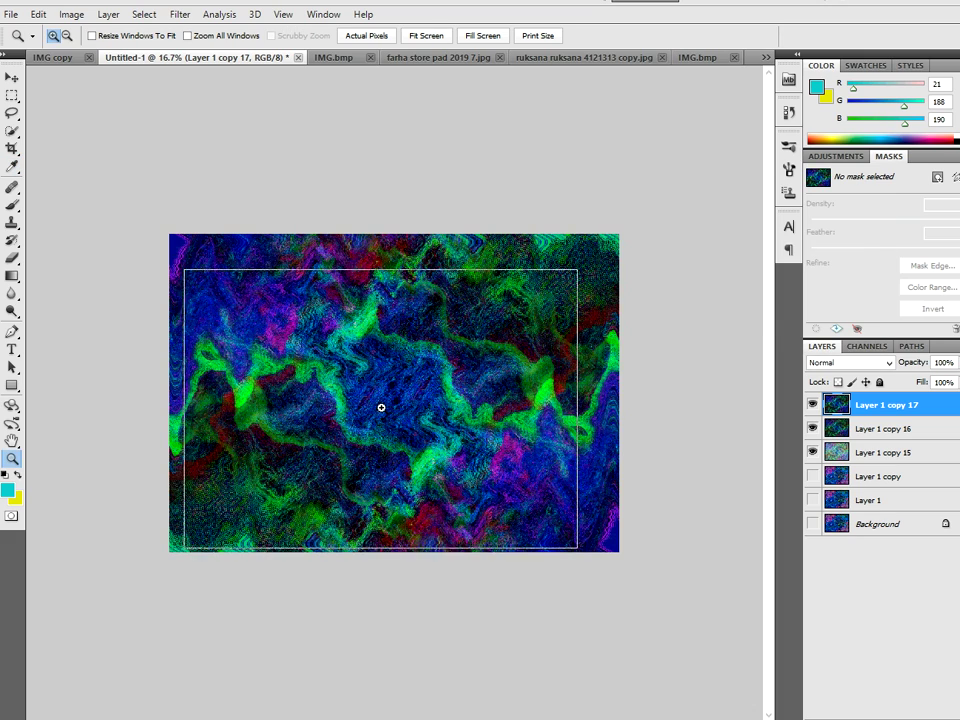
alt+click(404, 391)
key(ctrl+j)
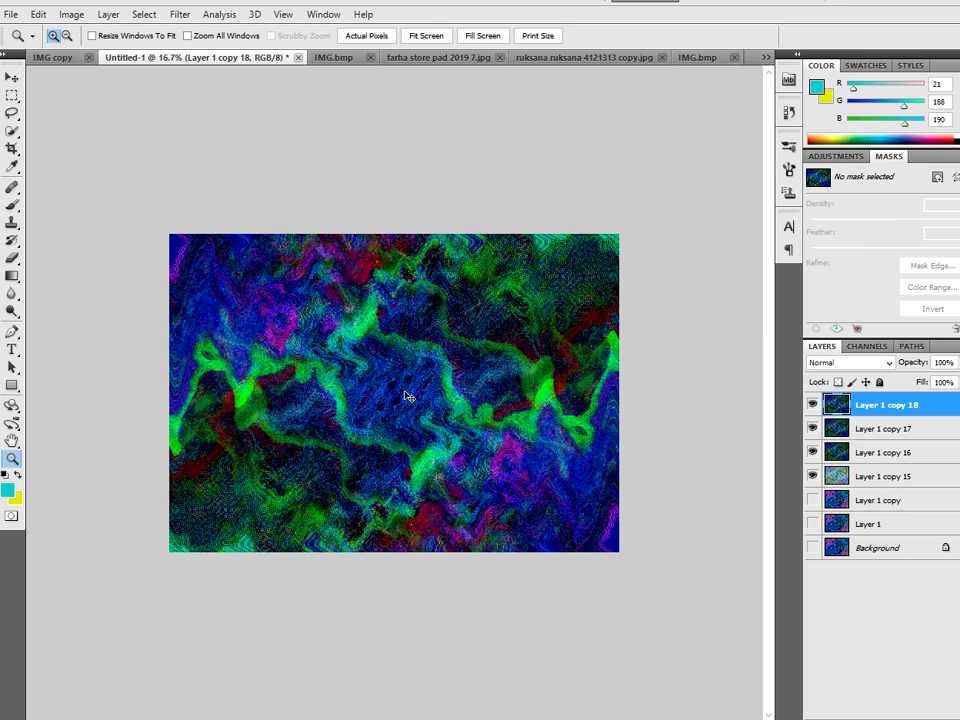
click(419, 397)
alt+click(388, 429)
click(403, 416)
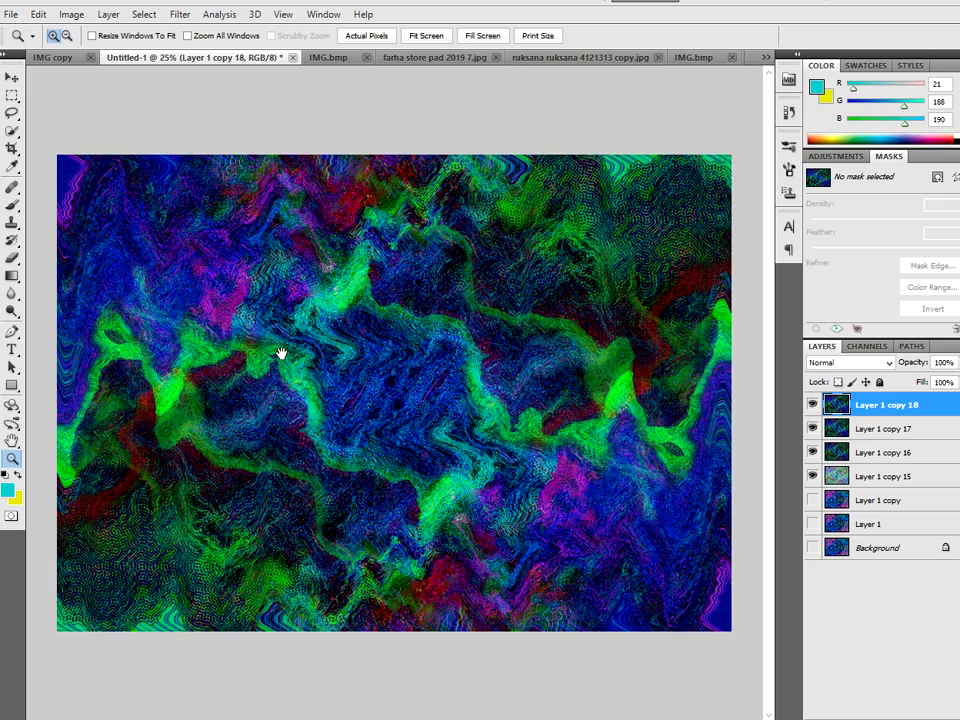
Brighten the green streaks at upper left, upper middle and right with a large Dodge brush.
click(11, 293)
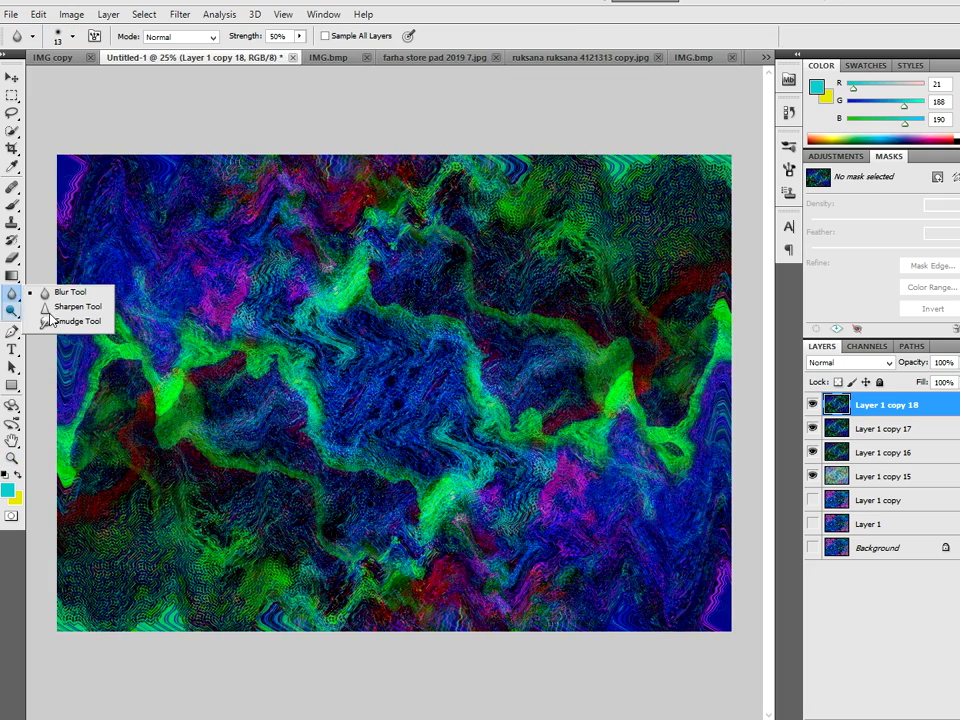
click(11, 311)
right_click(11, 311)
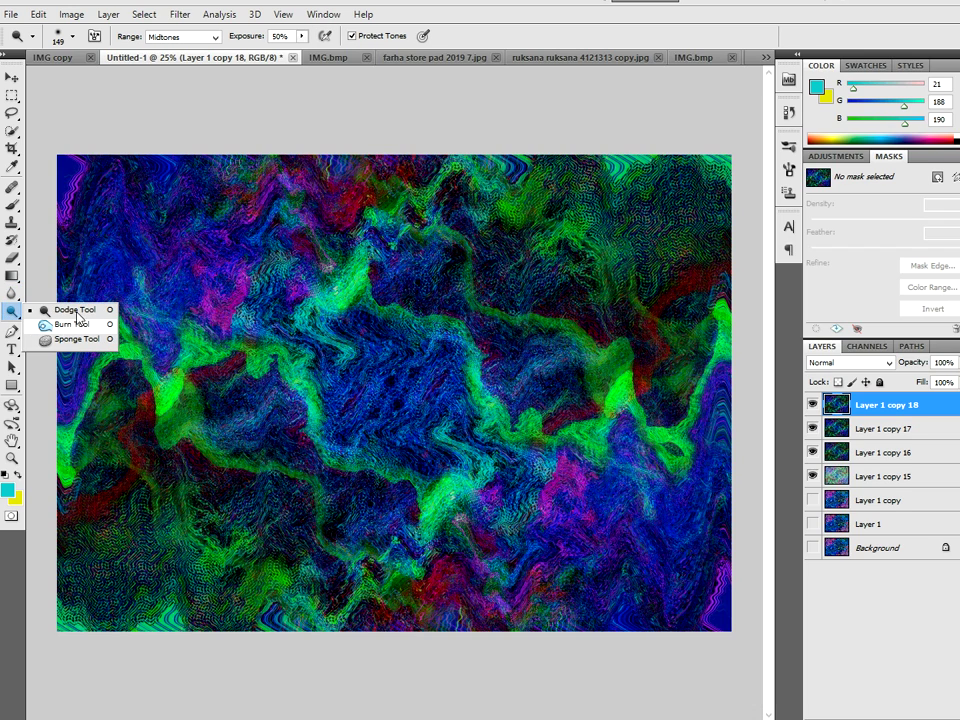
click(84, 314)
right_click(250, 395)
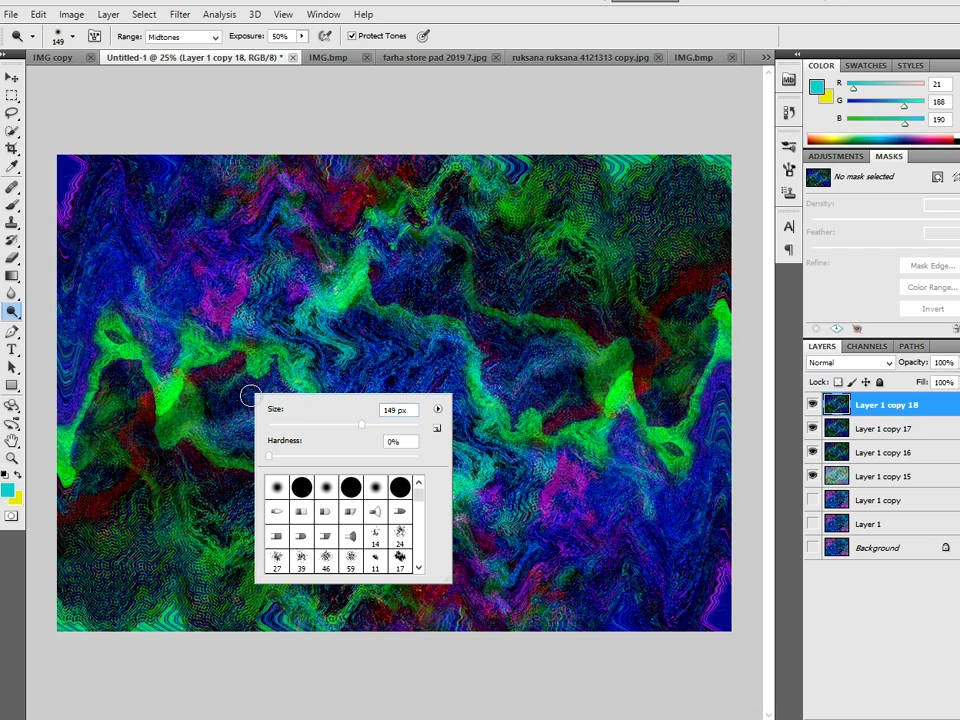
click(347, 425)
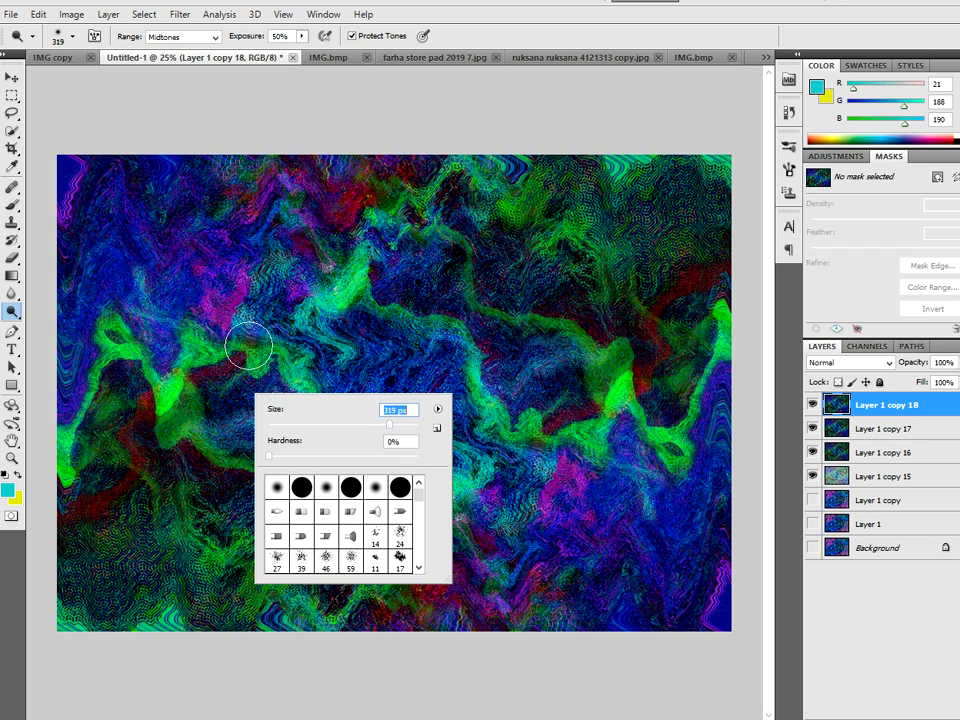
drag(246, 343, 306, 353)
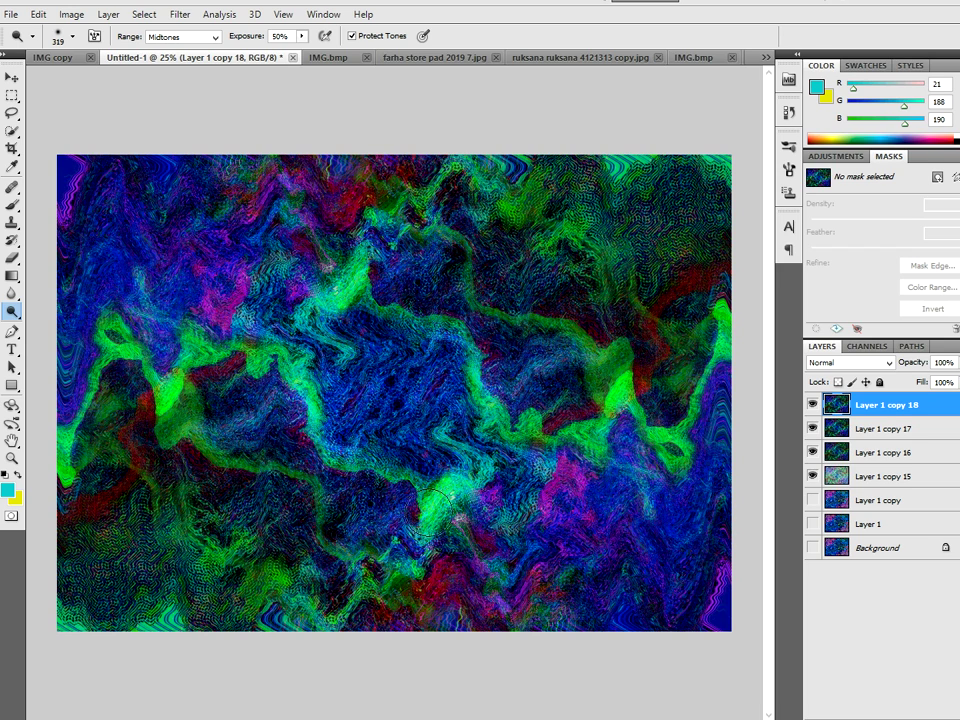
drag(335, 262, 315, 306)
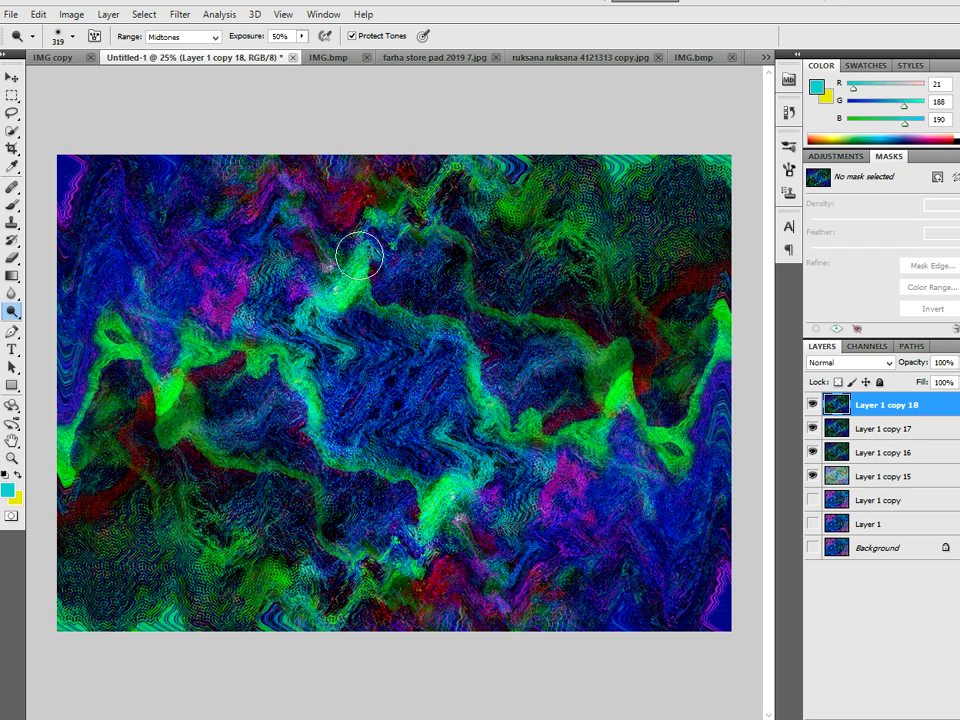
drag(568, 399, 733, 324)
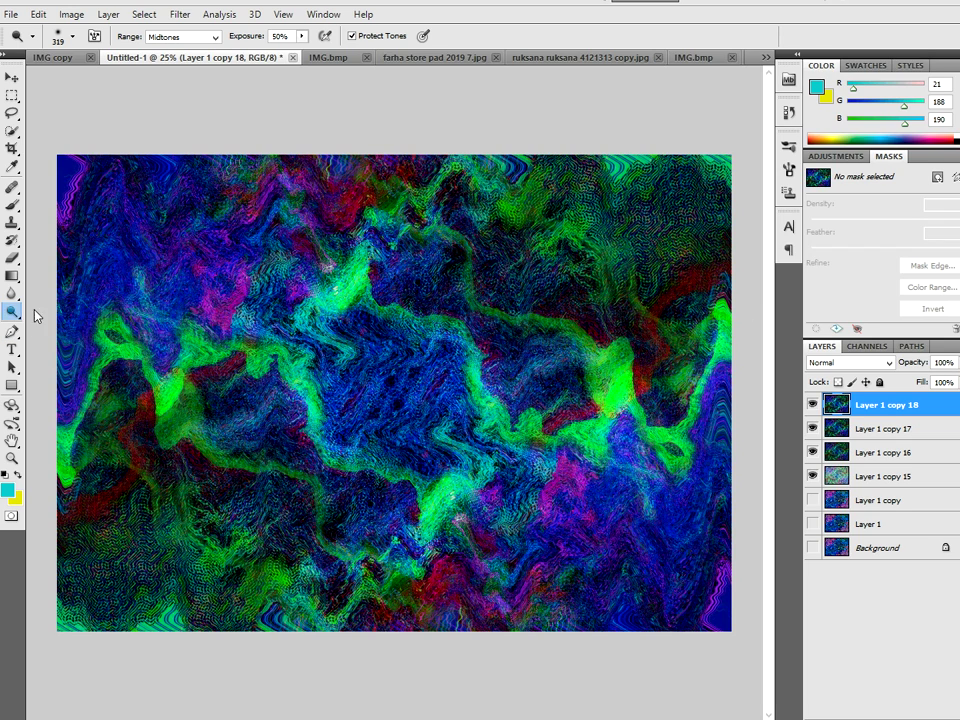
Darken the lower area and upper-right green with an enlarged Burn brush.
right_click(12, 312)
click(89, 327)
right_click(387, 318)
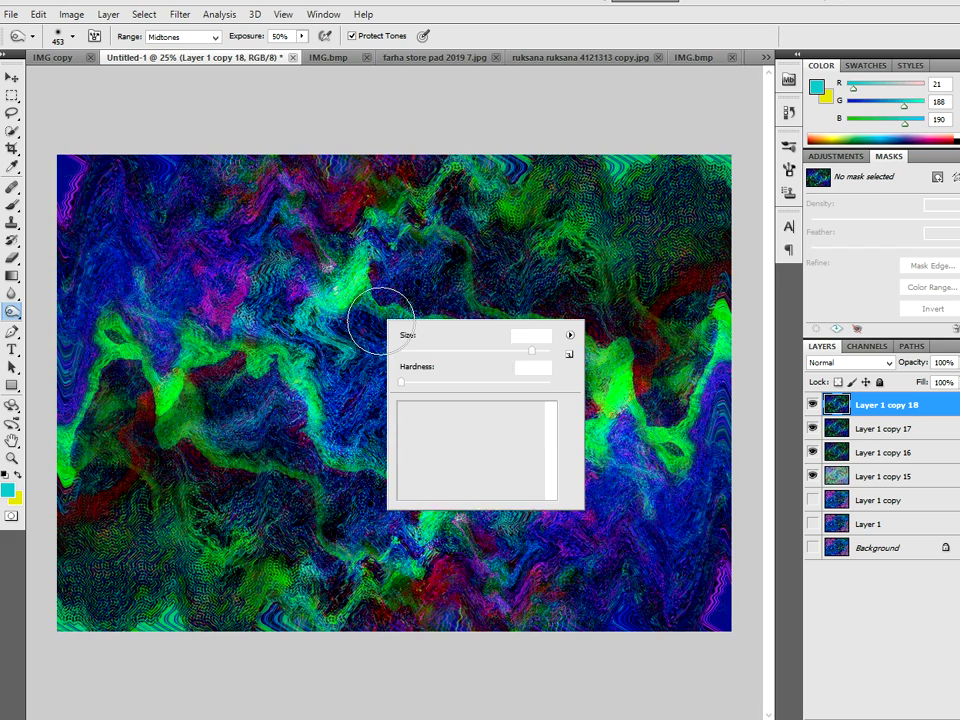
drag(508, 352, 518, 358)
key(Return)
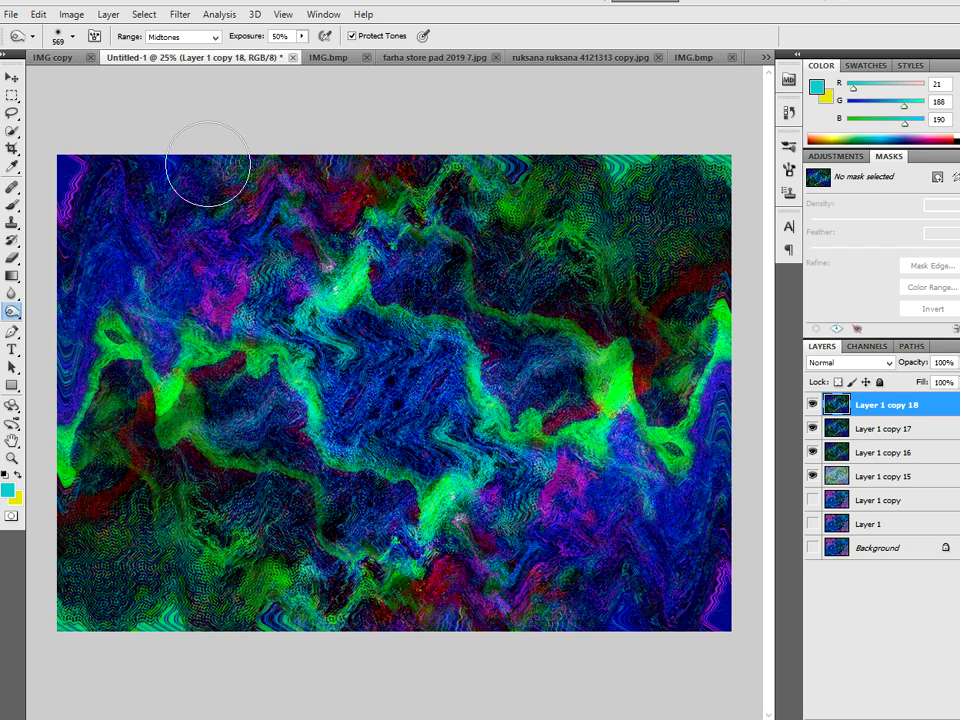
mouse_move(95, 513)
mouse_down()
mouse_move(154, 463)
mouse_move(146, 553)
mouse_move(300, 632)
mouse_move(701, 590)
mouse_up()
drag(594, 274, 561, 274)
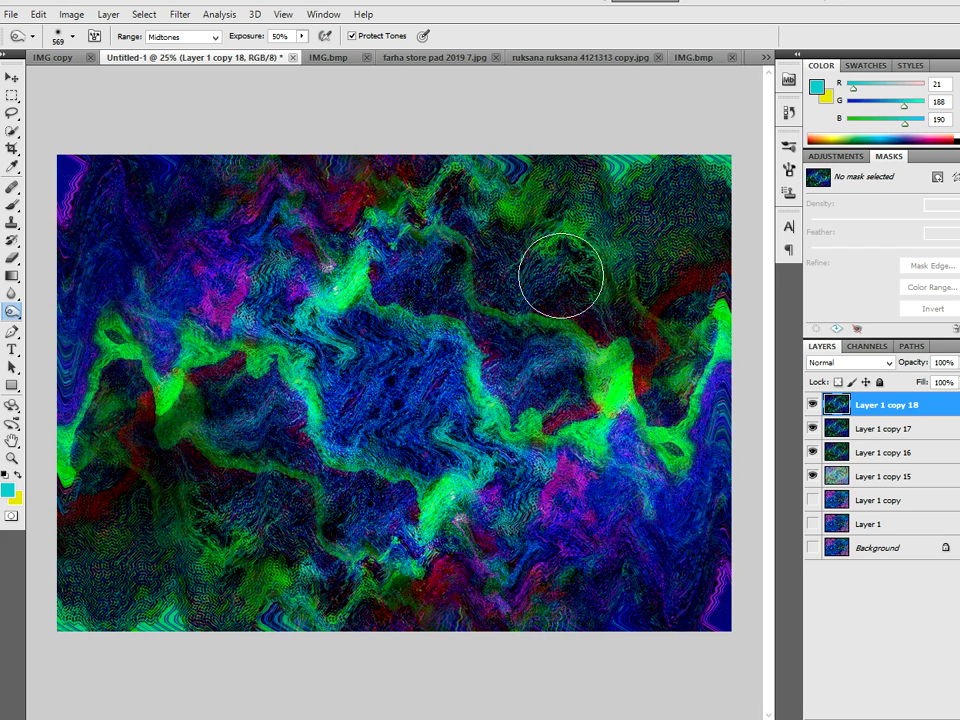
mouse_move(580, 443)
mouse_down()
mouse_move(536, 600)
mouse_move(514, 600)
mouse_move(231, 482)
mouse_move(325, 561)
mouse_move(574, 611)
mouse_up()
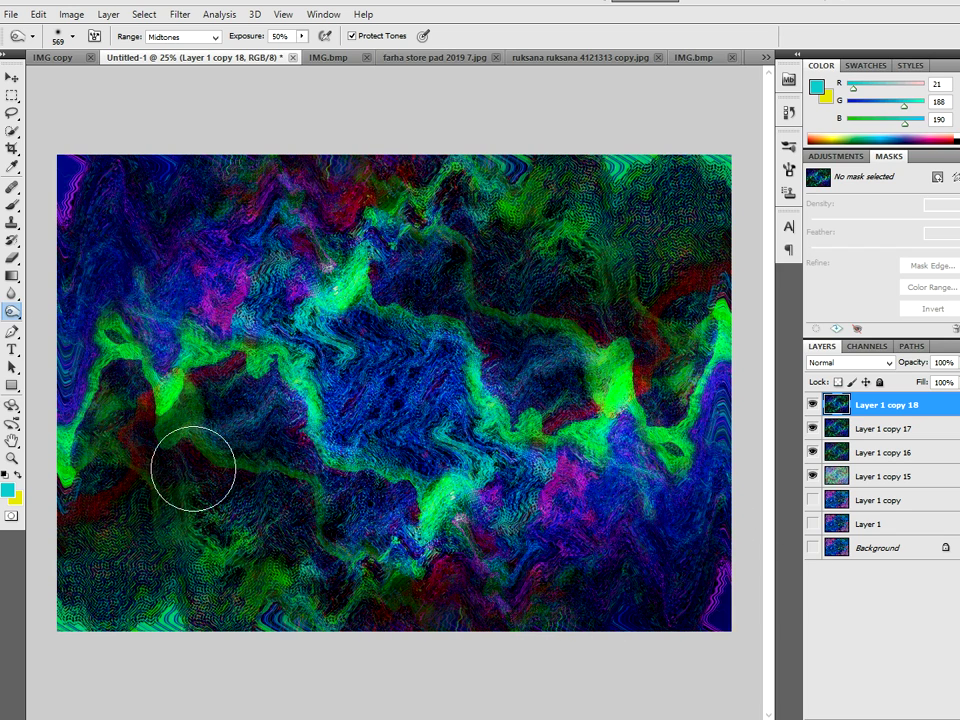
Switch back to the Dodge tool and zoom in to inspect the texture.
click(12, 310)
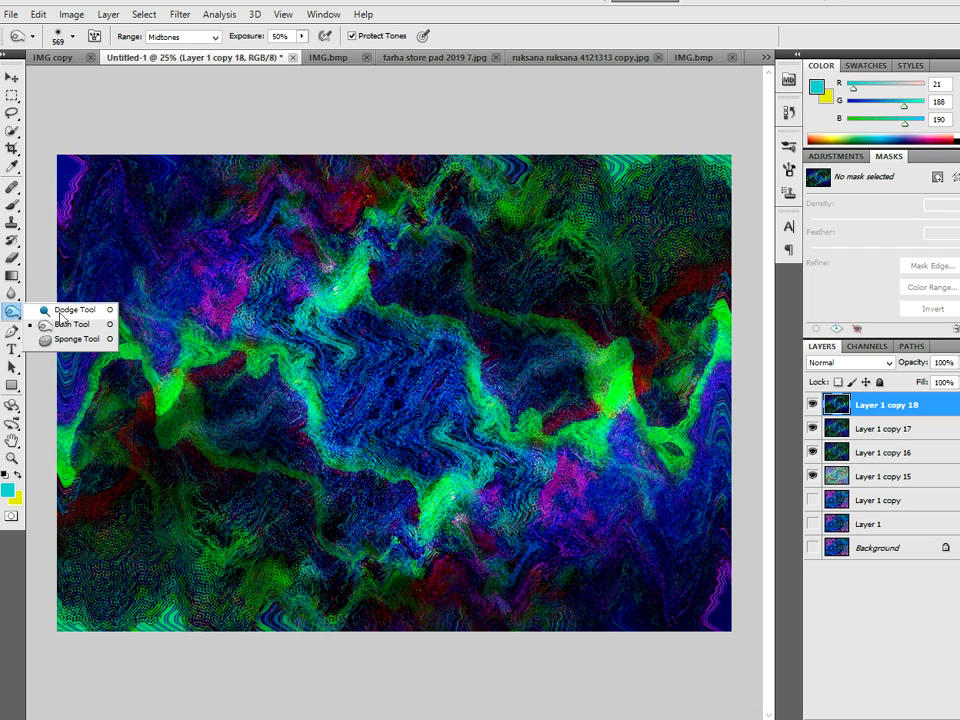
click(60, 311)
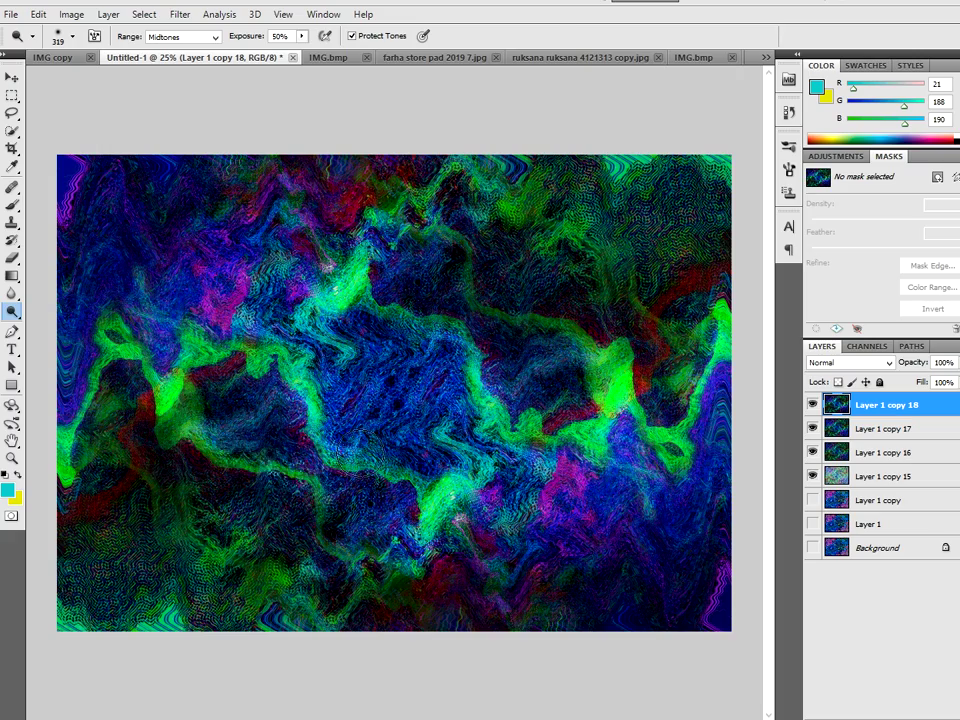
click(12, 457)
alt+click(88, 478)
click(405, 420)
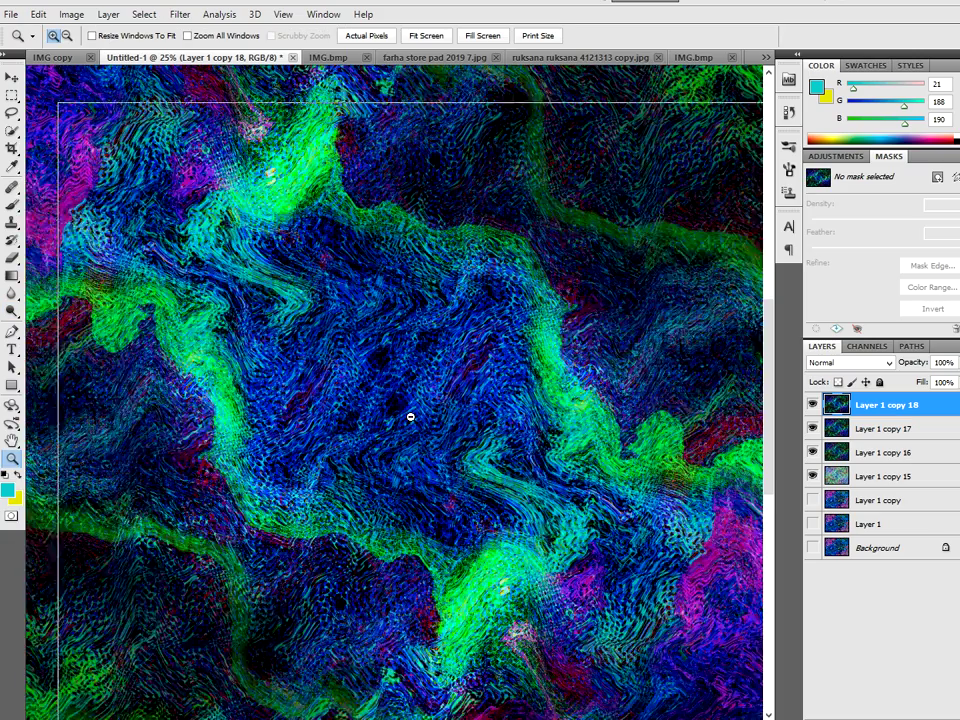
Turn a new copy 19 into a narrow band rotated -60.59° and stretched to 224.41% height.
alt+click(405, 420)
alt+click(403, 420)
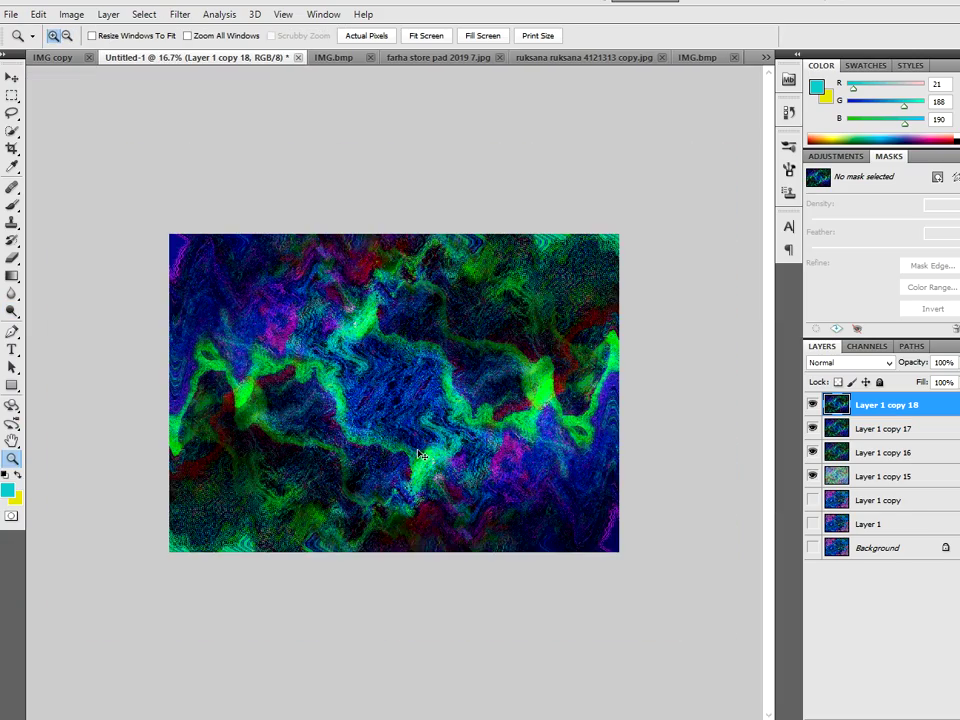
key(ctrl+j)
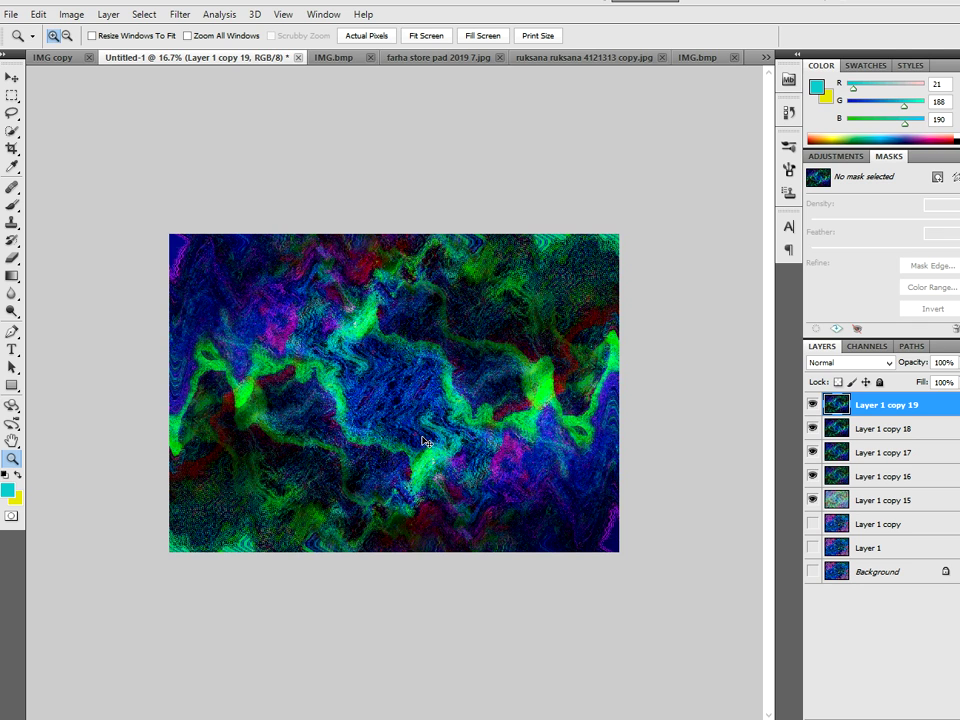
key(ctrl+t)
drag(617, 397, 443, 397)
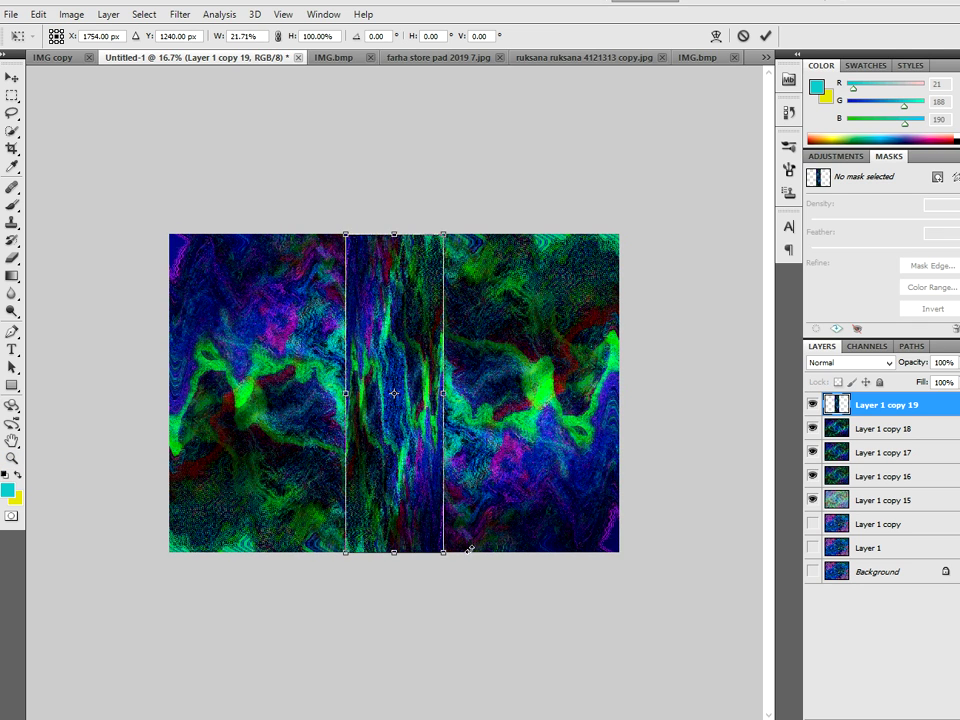
drag(360, 590, 551, 527)
drag(531, 470, 709, 576)
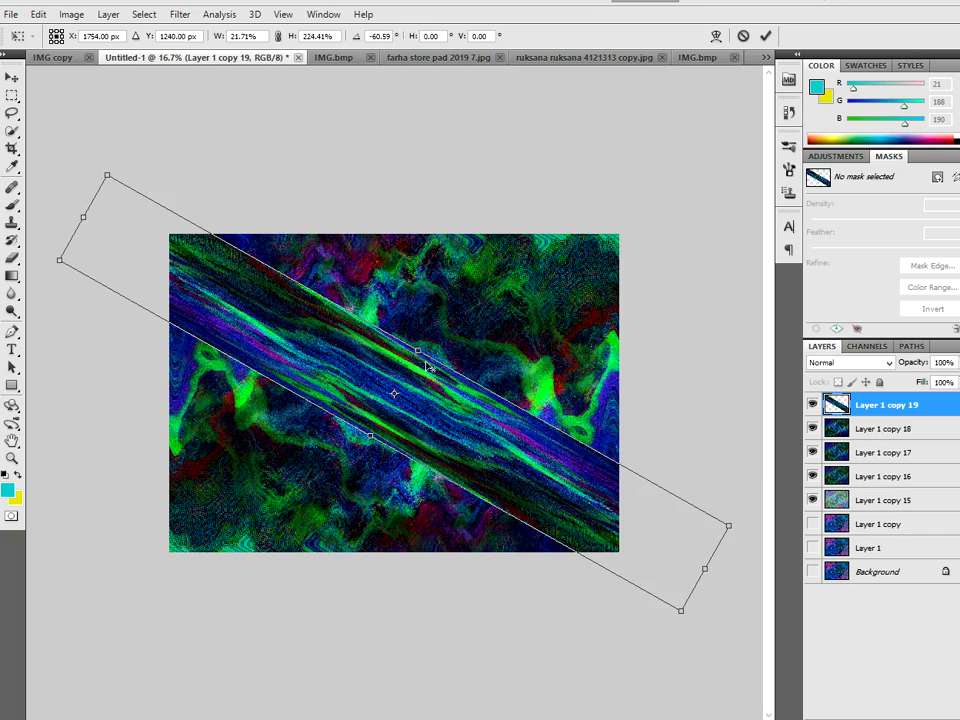
mouse_move(420, 352)
mouse_down()
mouse_move(512, 186)
mouse_move(432, 300)
mouse_up()
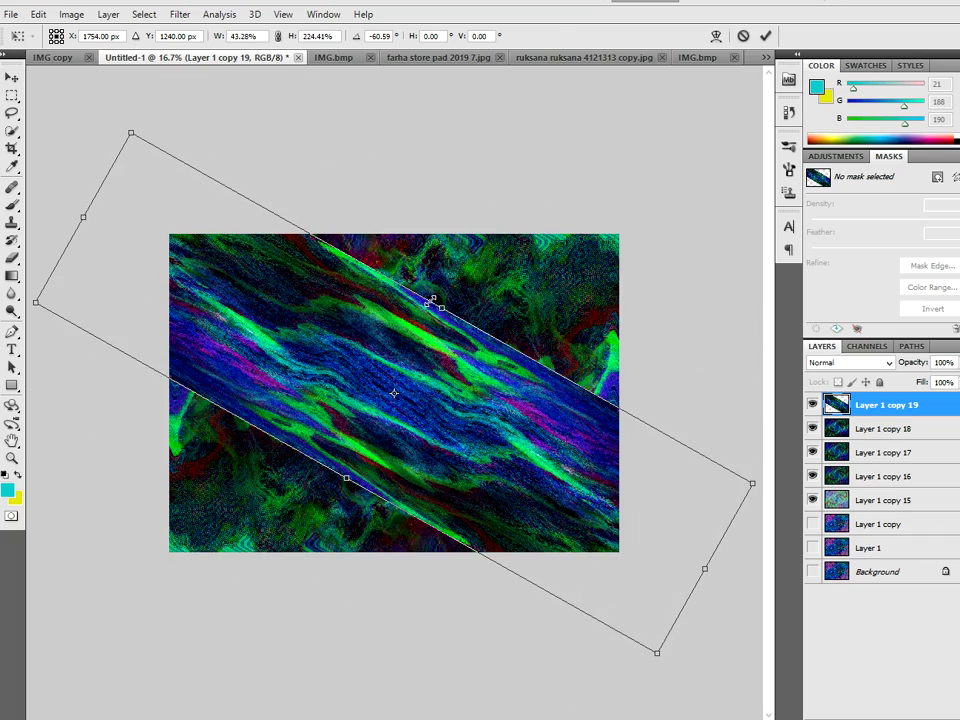
key(ctrl+space)
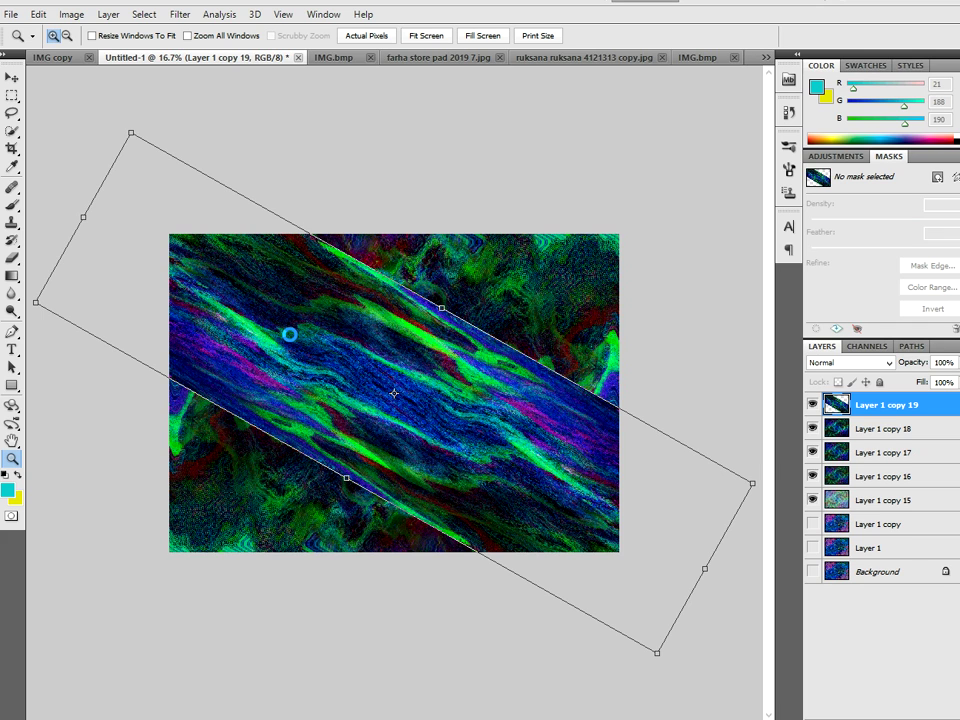
Nudge the Layer 1 copy 19 band down-right, then reapply the last-used Median filter to it.
click(11, 80)
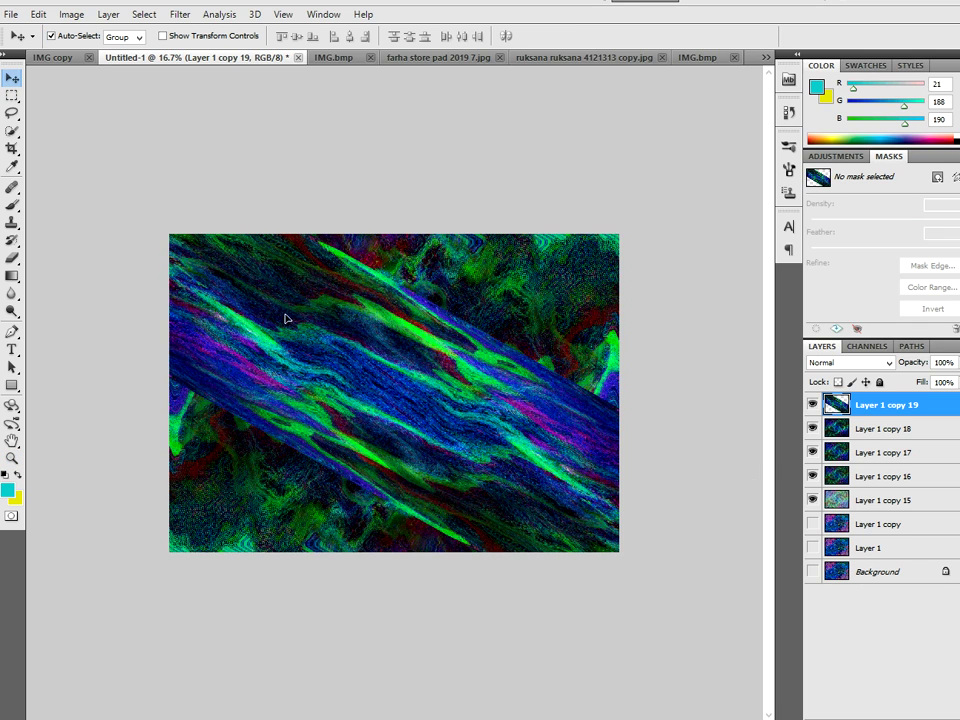
drag(285, 317, 424, 388)
click(181, 16)
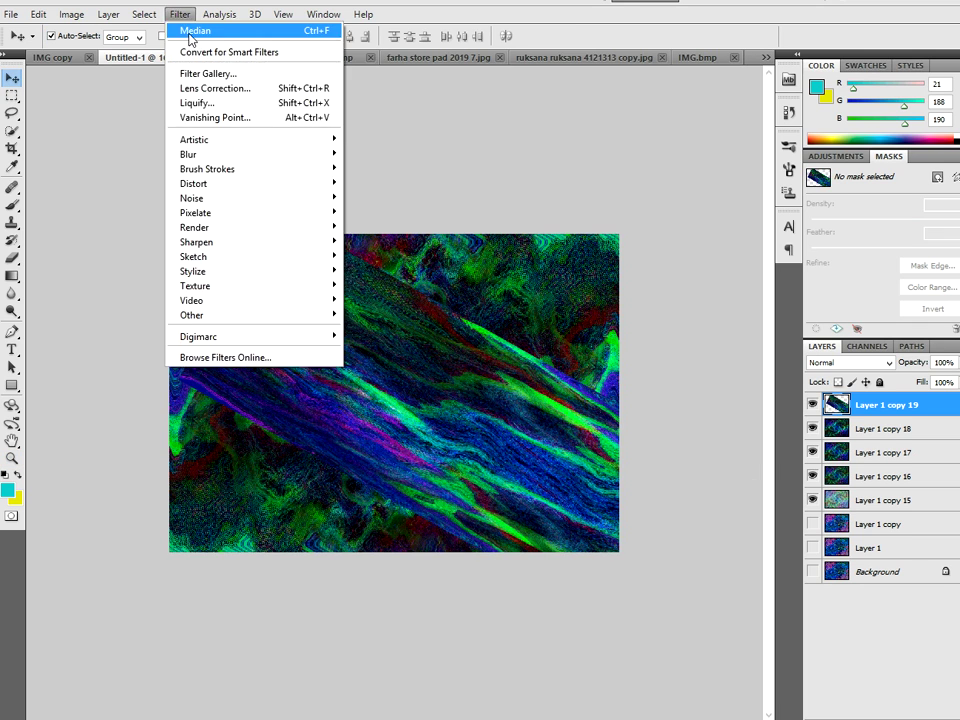
click(189, 33)
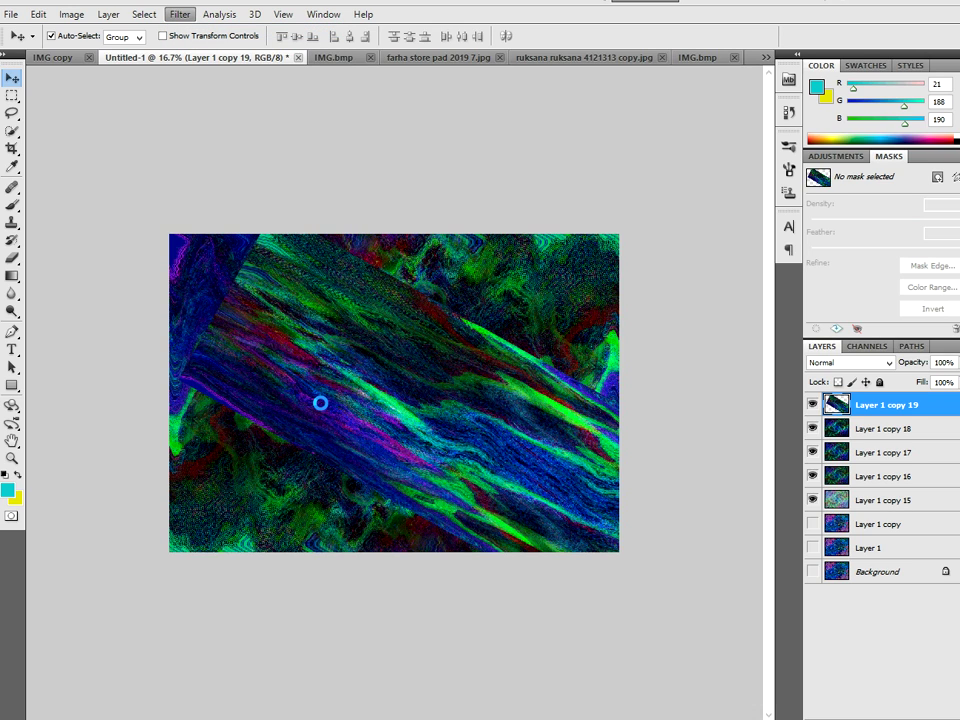